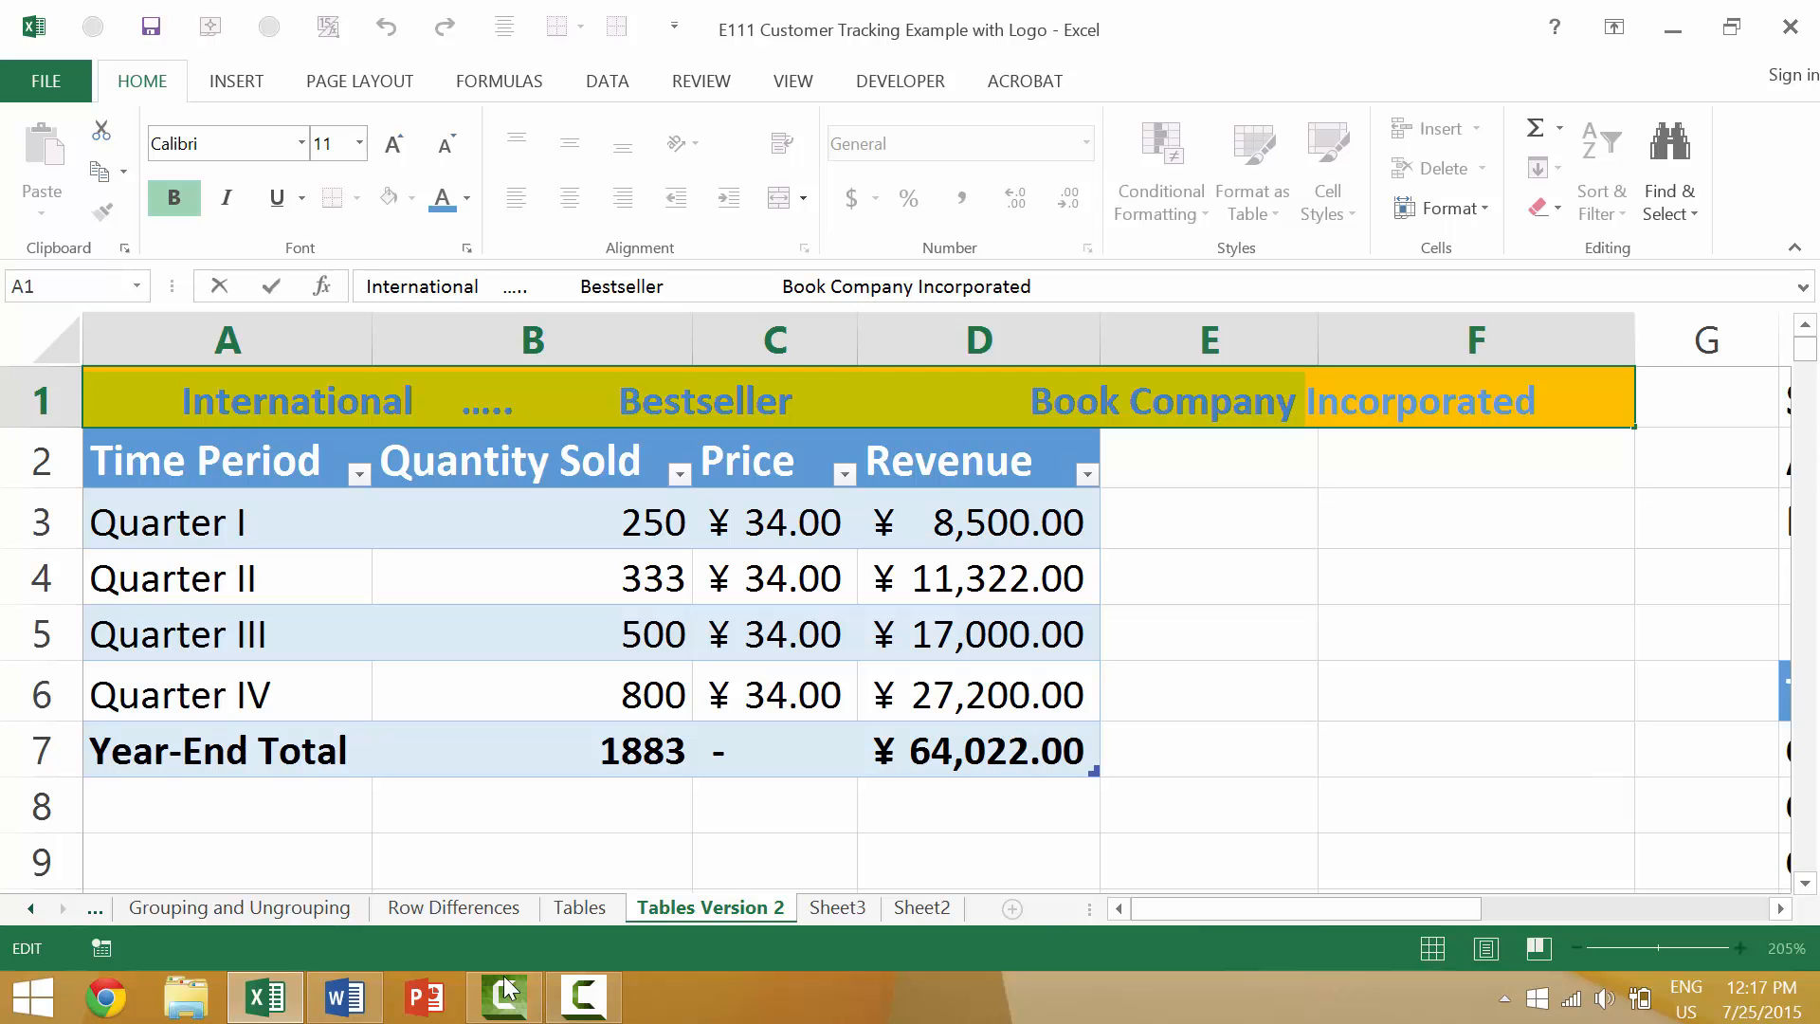
On Sheet3, open cell A1 for editing and select from just before "embed code" back to the start of its first text line.
{"action": "left_click", "coordinate": [921, 906]}
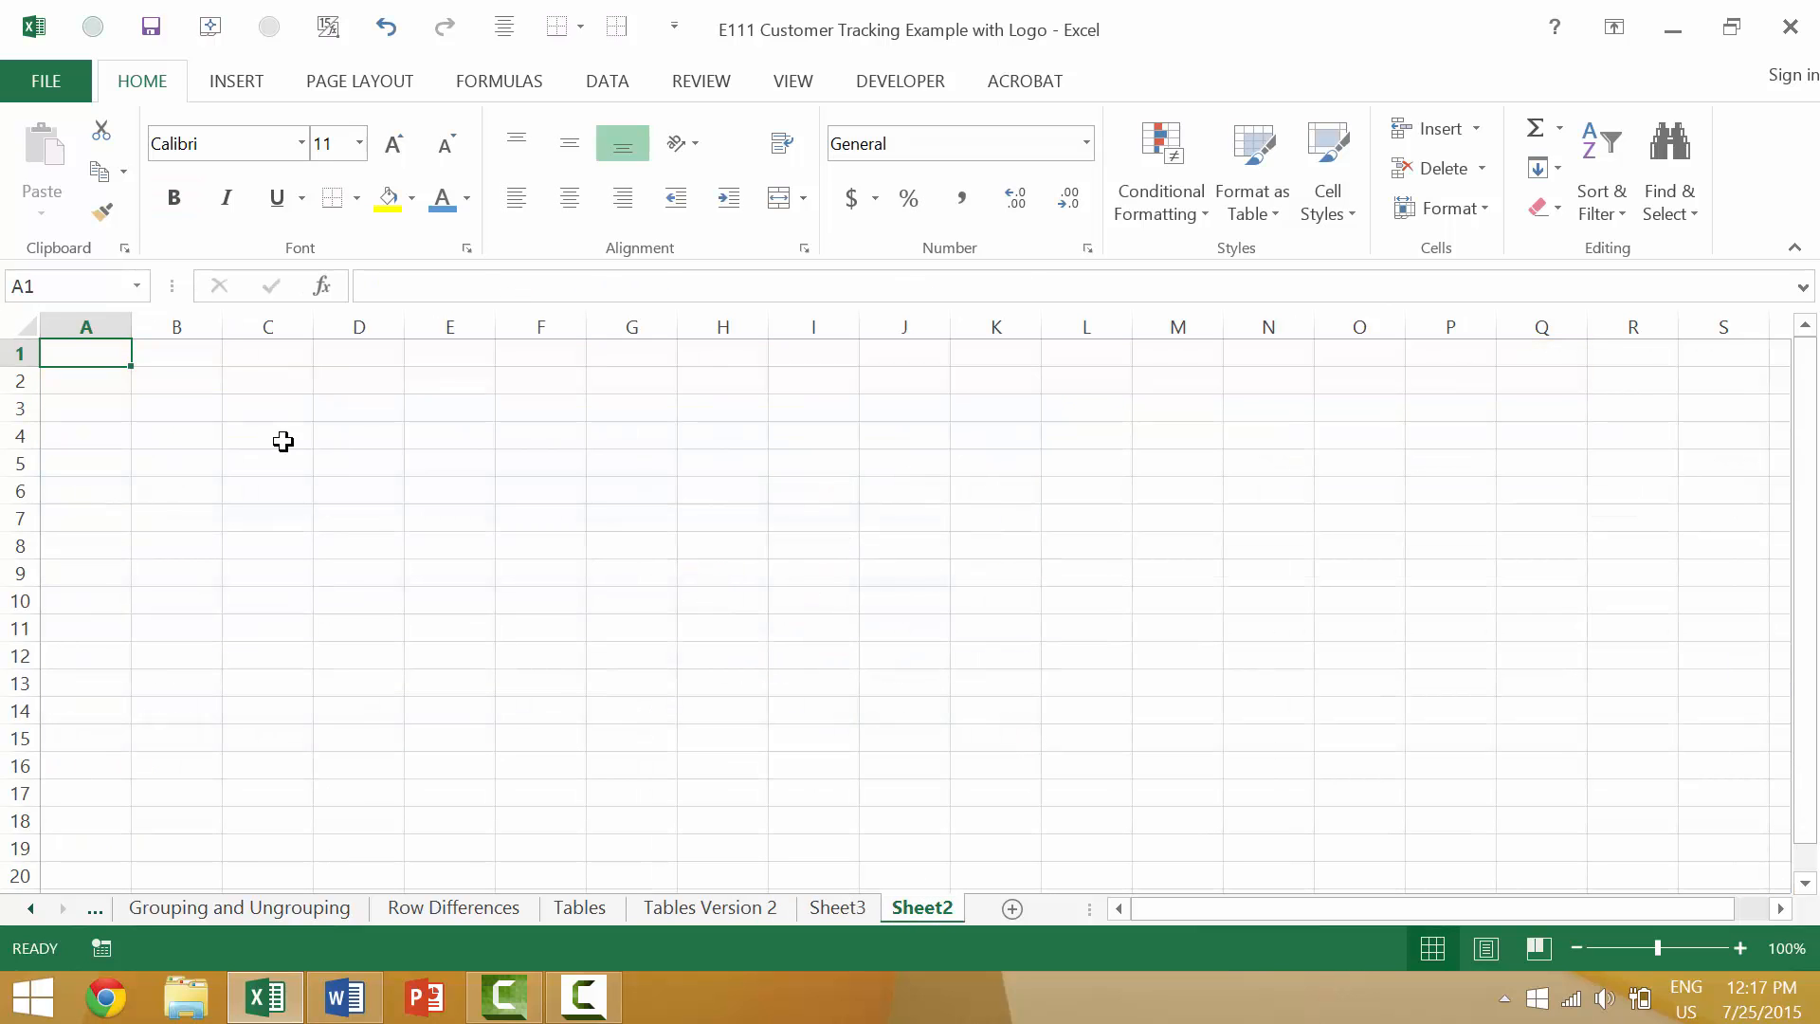
{"action": "left_click", "coordinate": [853, 913]}
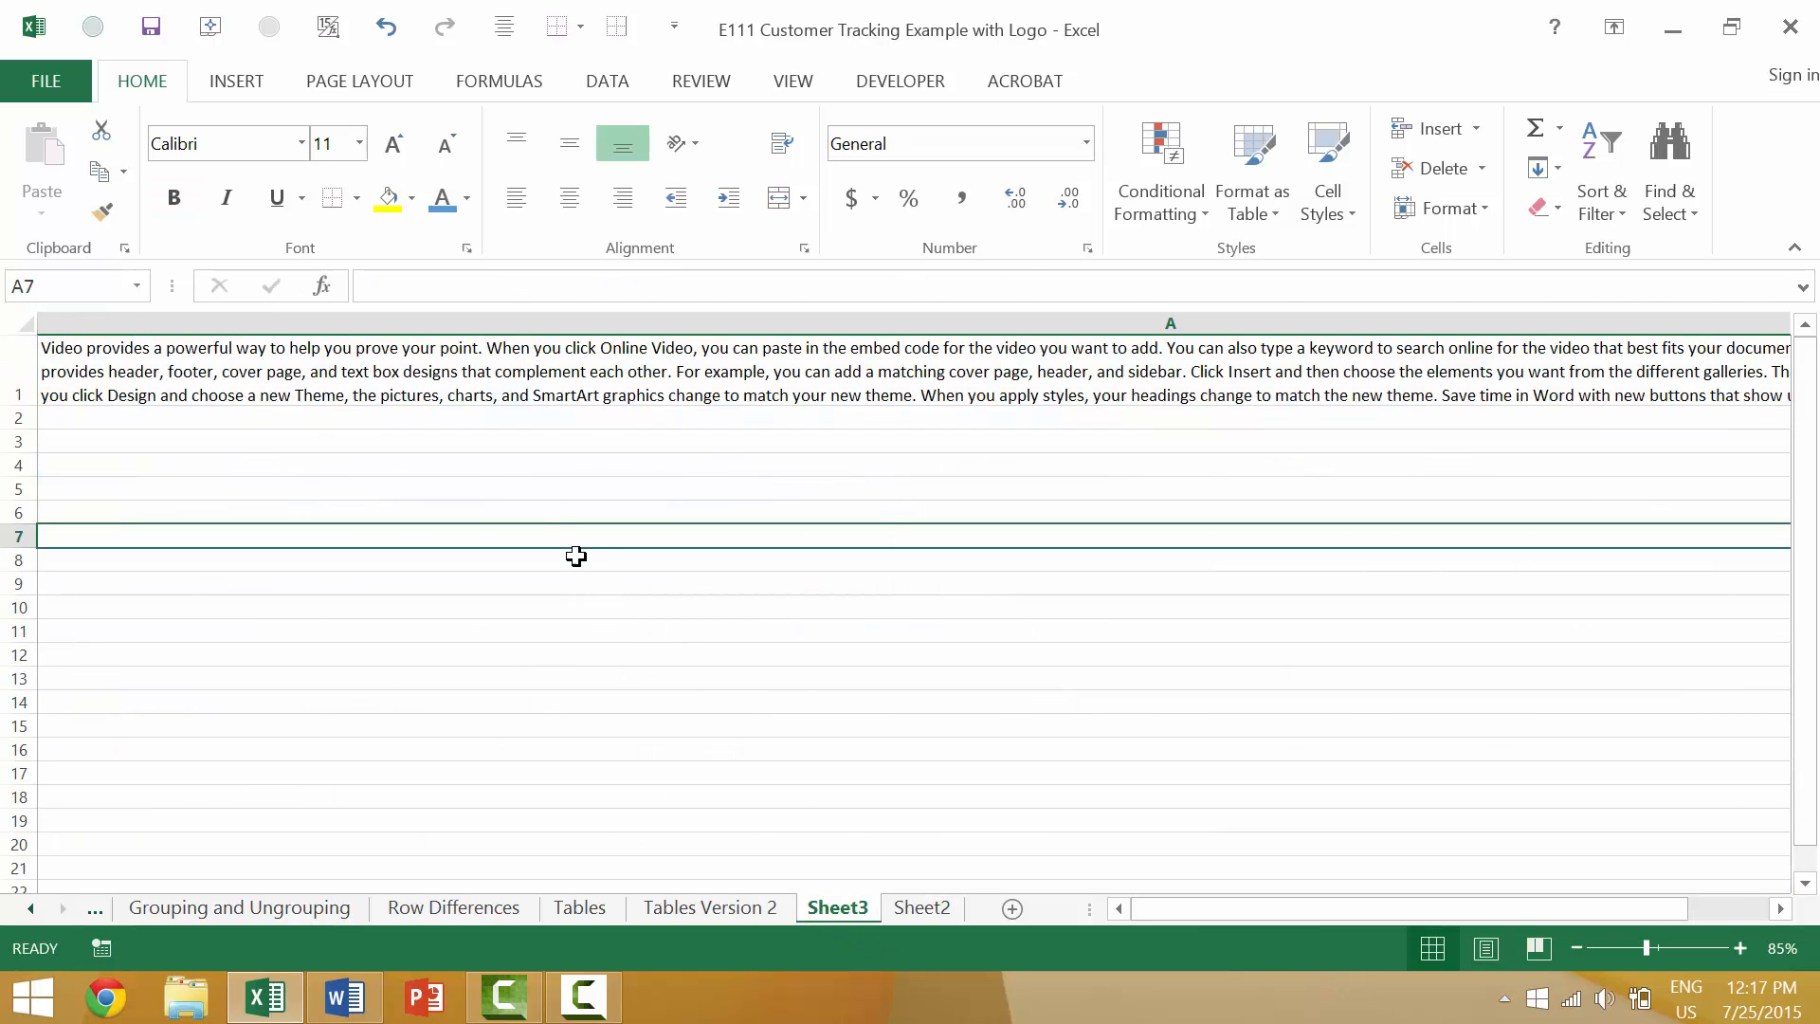
{"action": "left_click", "coordinate": [254, 372]}
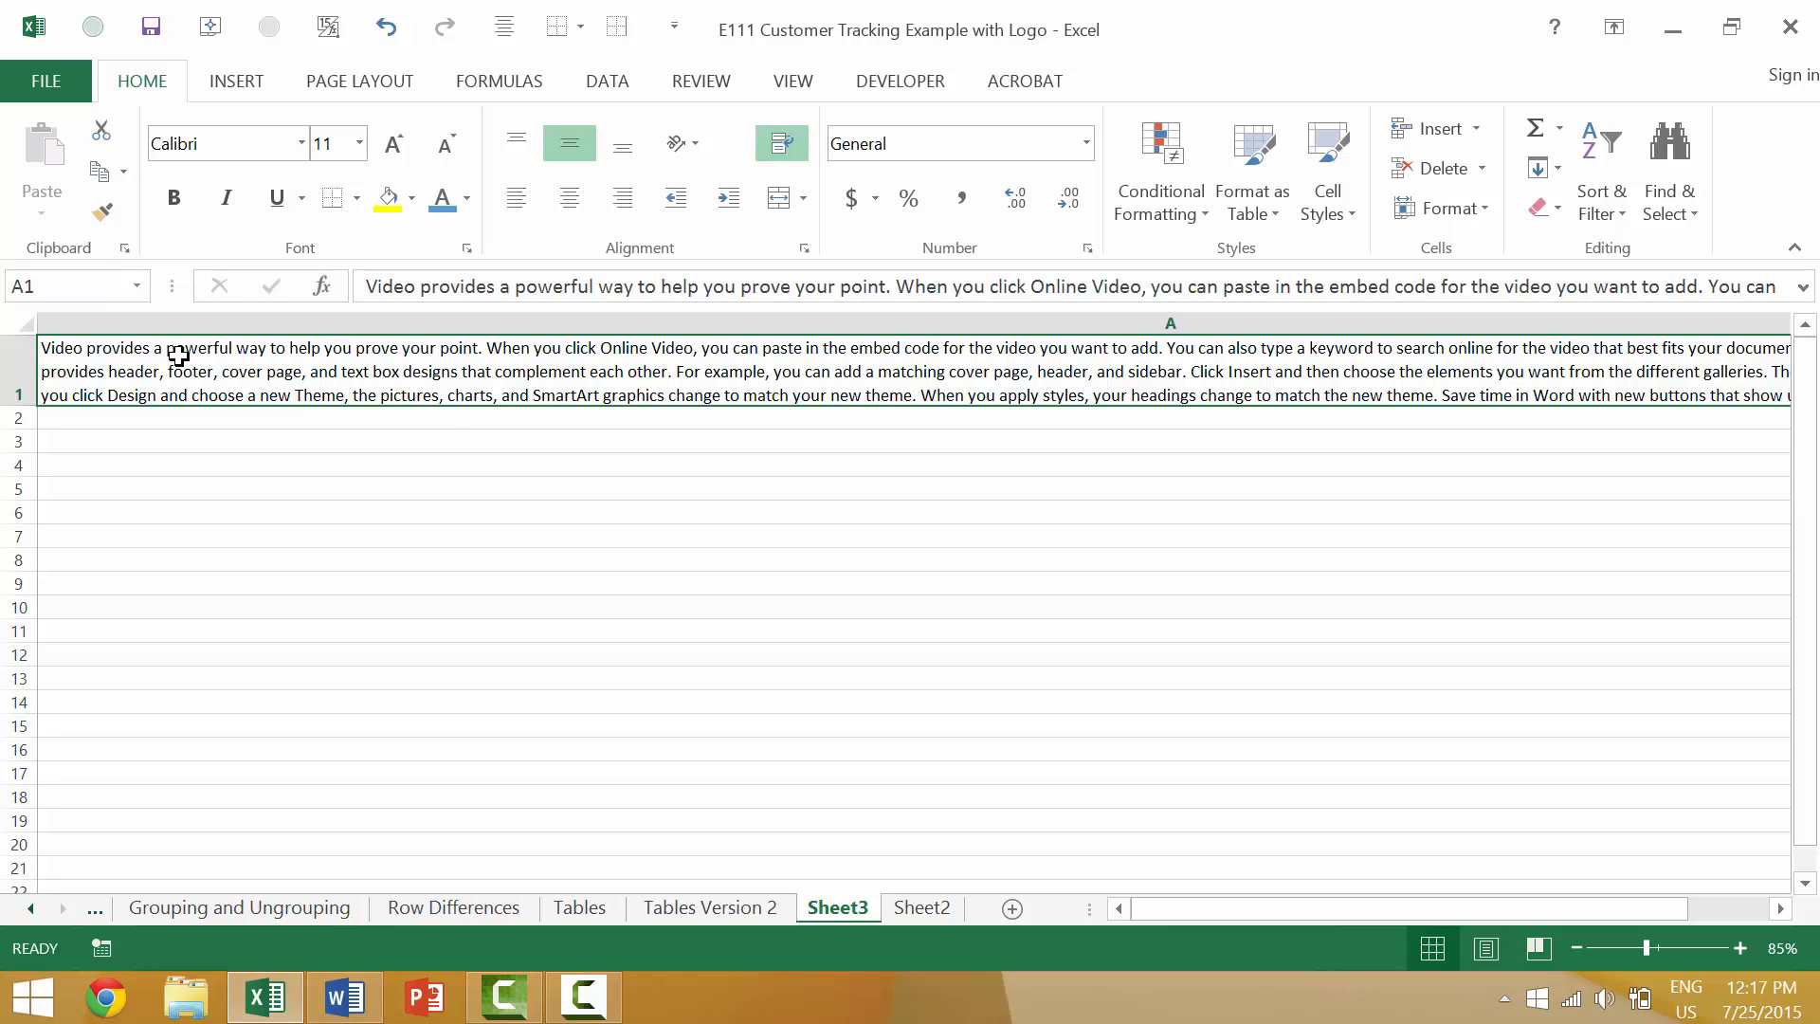
{"action": "double_click", "coordinate": [94, 362]}
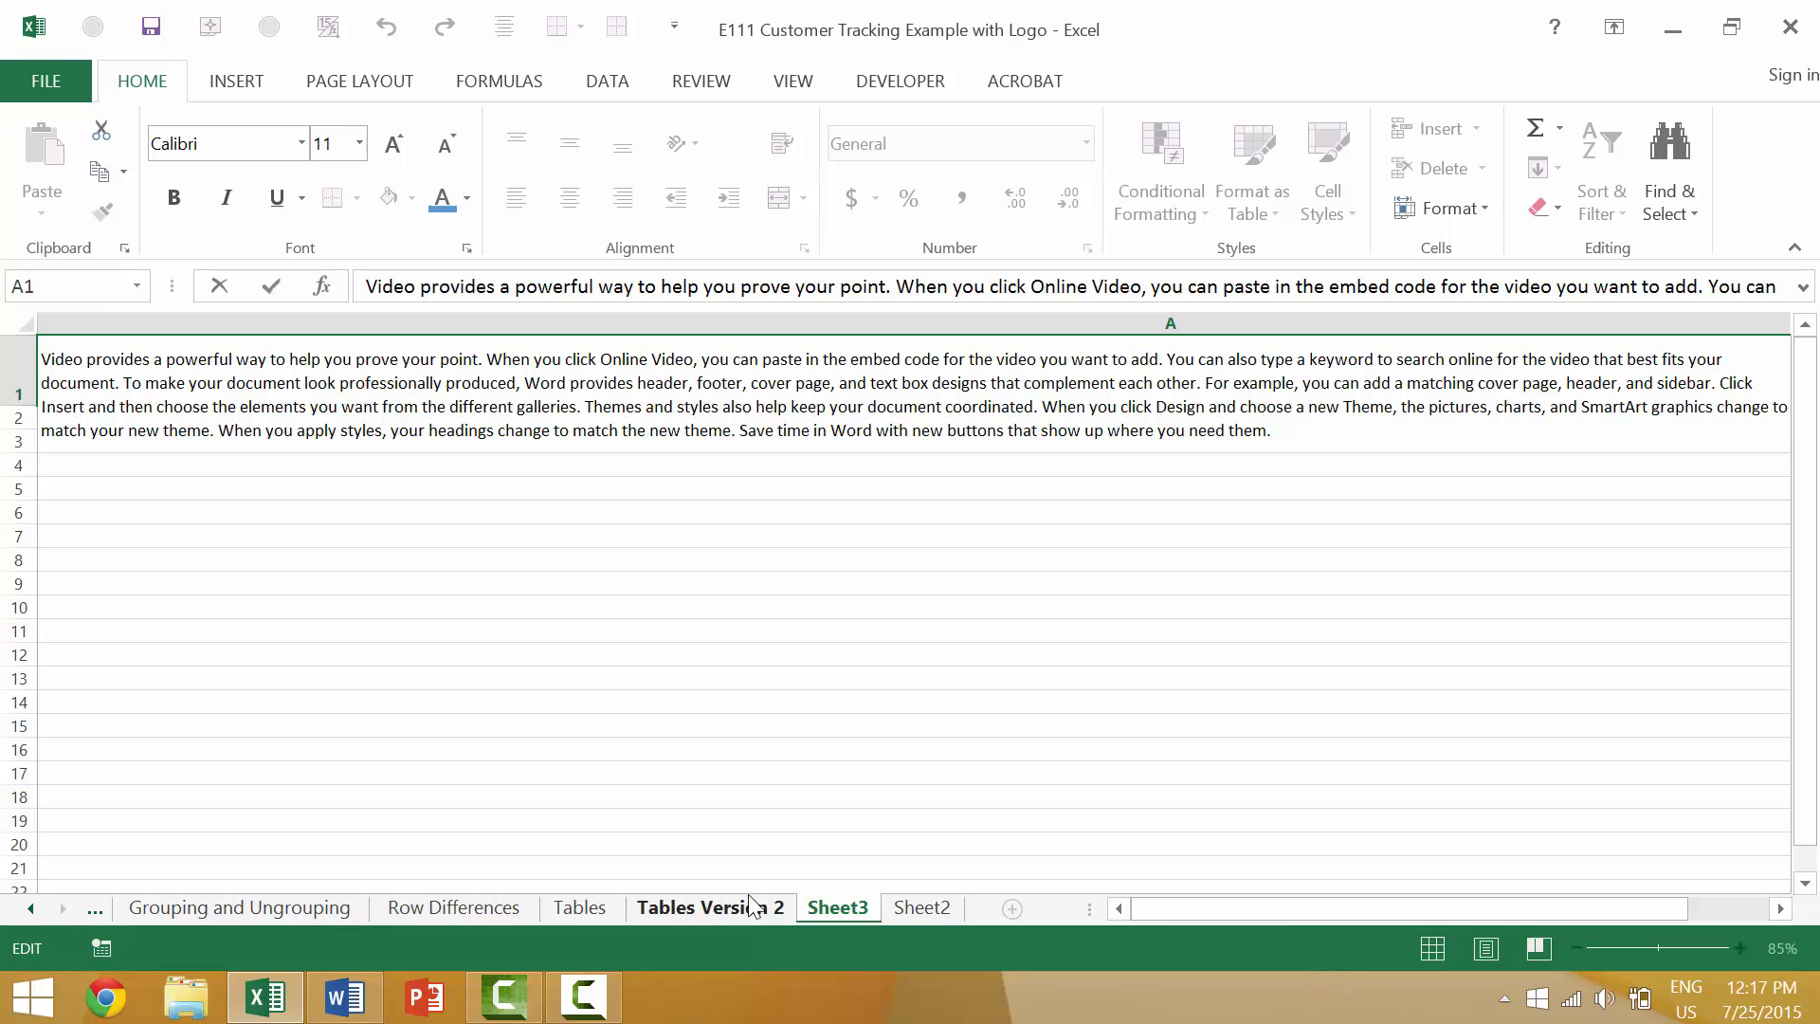
{"action": "left_click", "coordinate": [847, 358]}
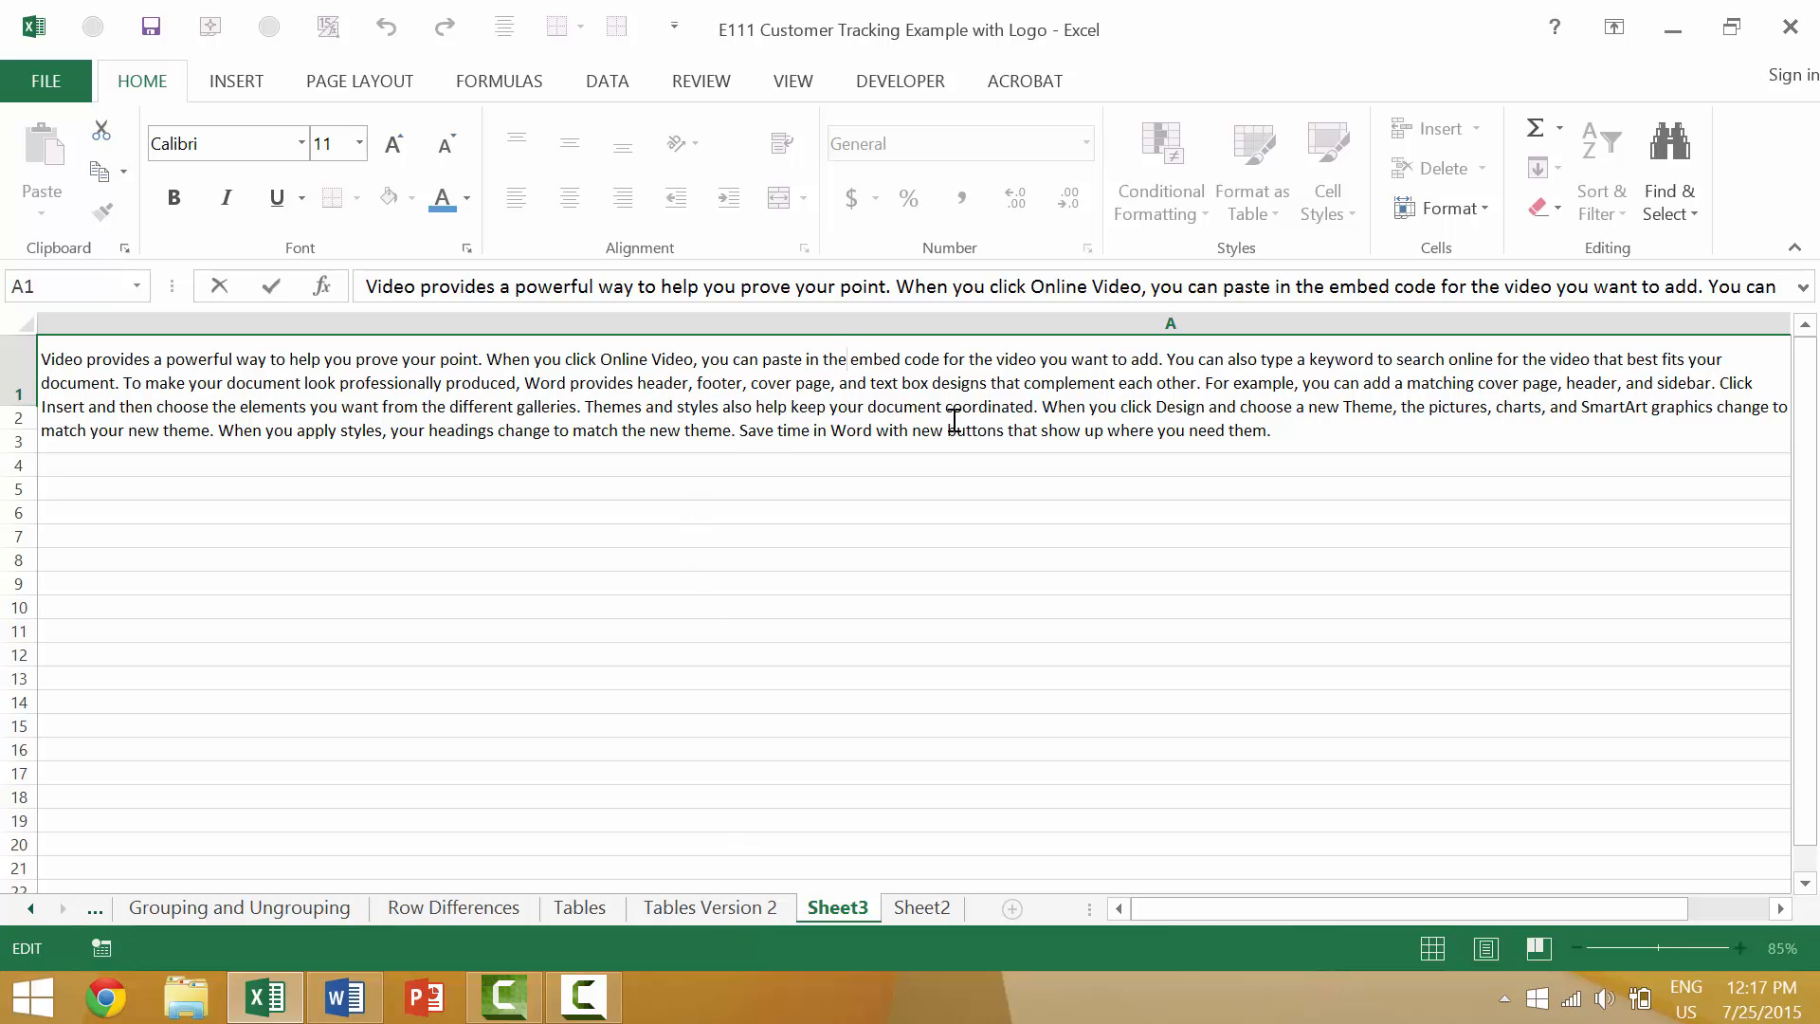
{"action": "key", "text": "shift+Home"}
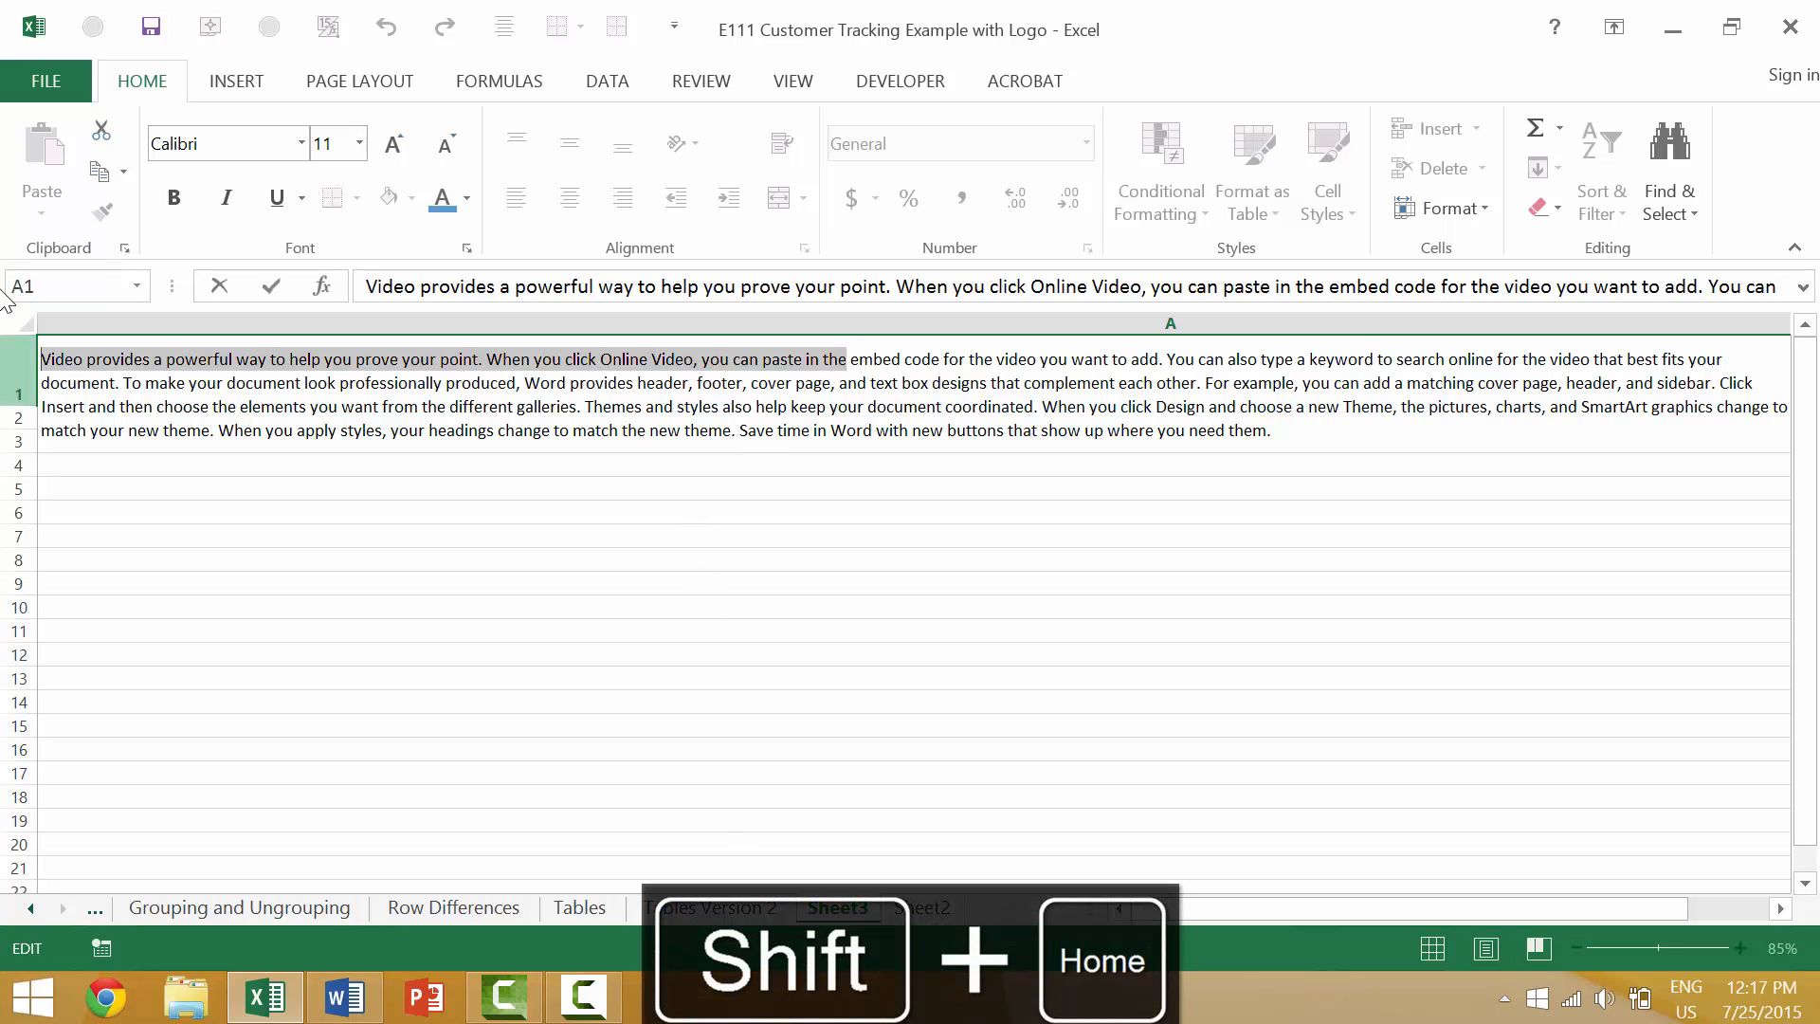
In Sheet3's cell A1, select from within "cover page" back to the start of the second text line, and leave the cell.
{"action": "left_click", "coordinate": [778, 394]}
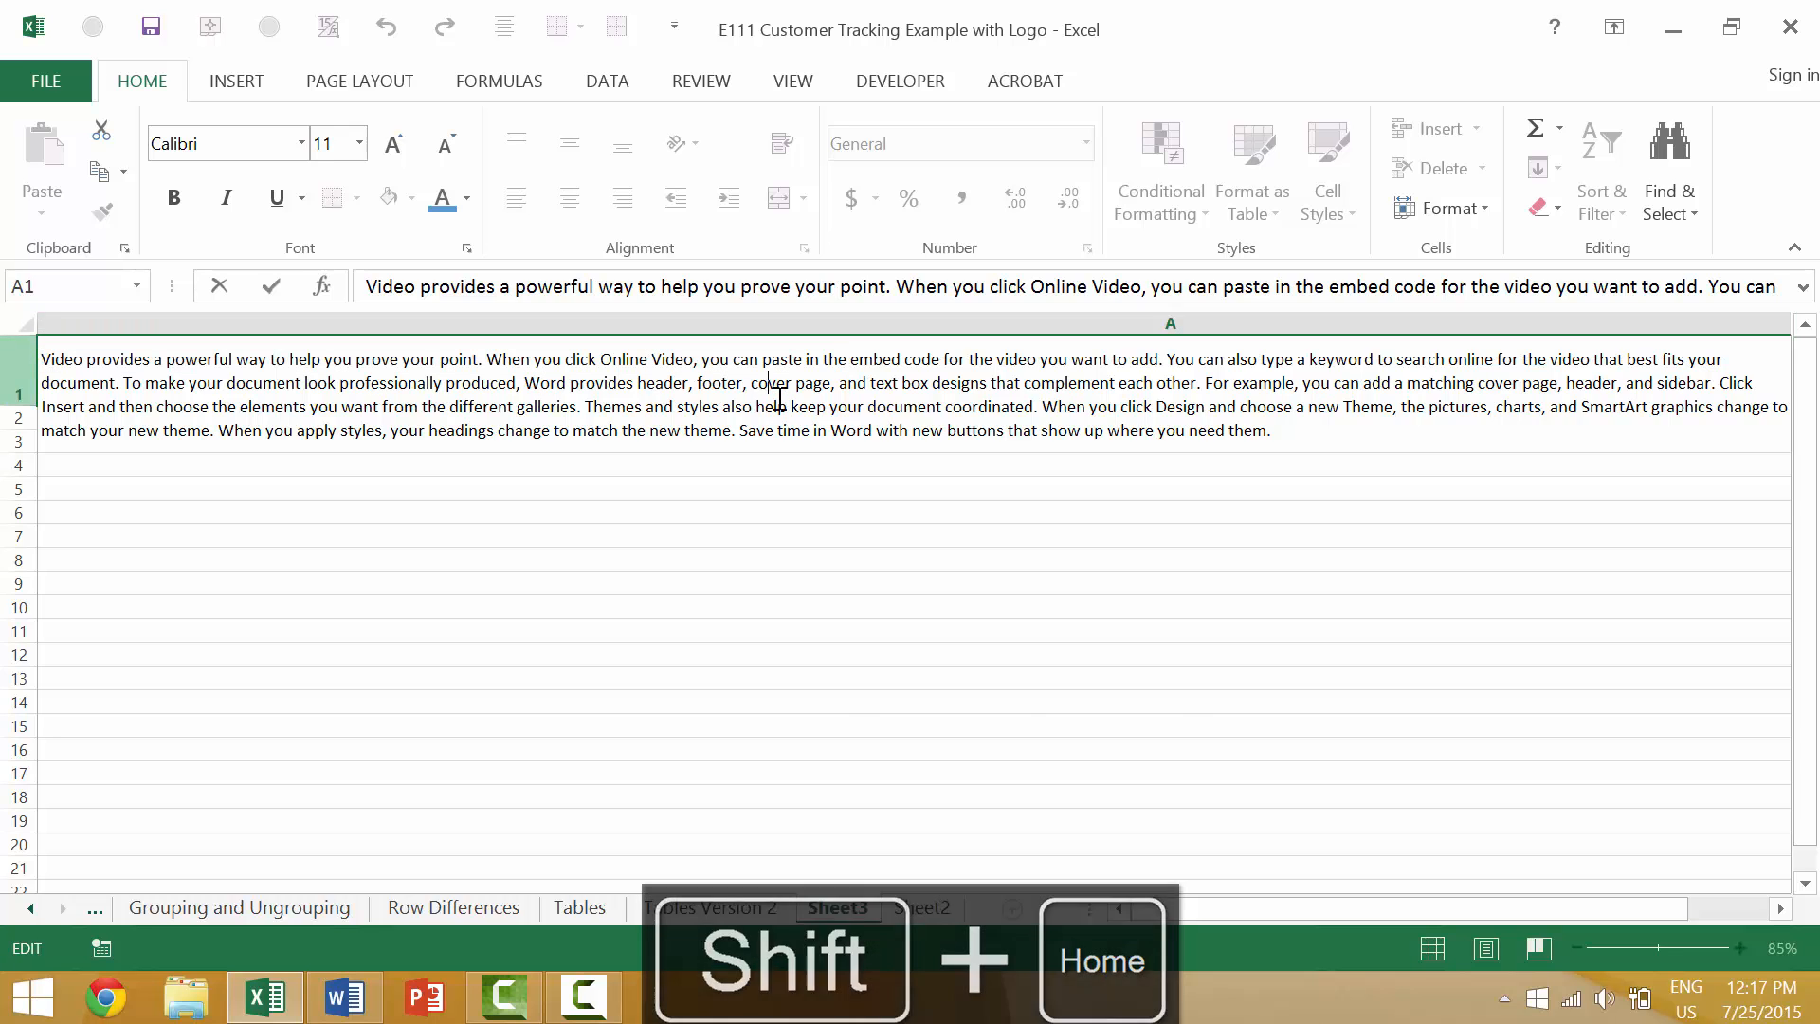
{"action": "key", "text": "shift+Home"}
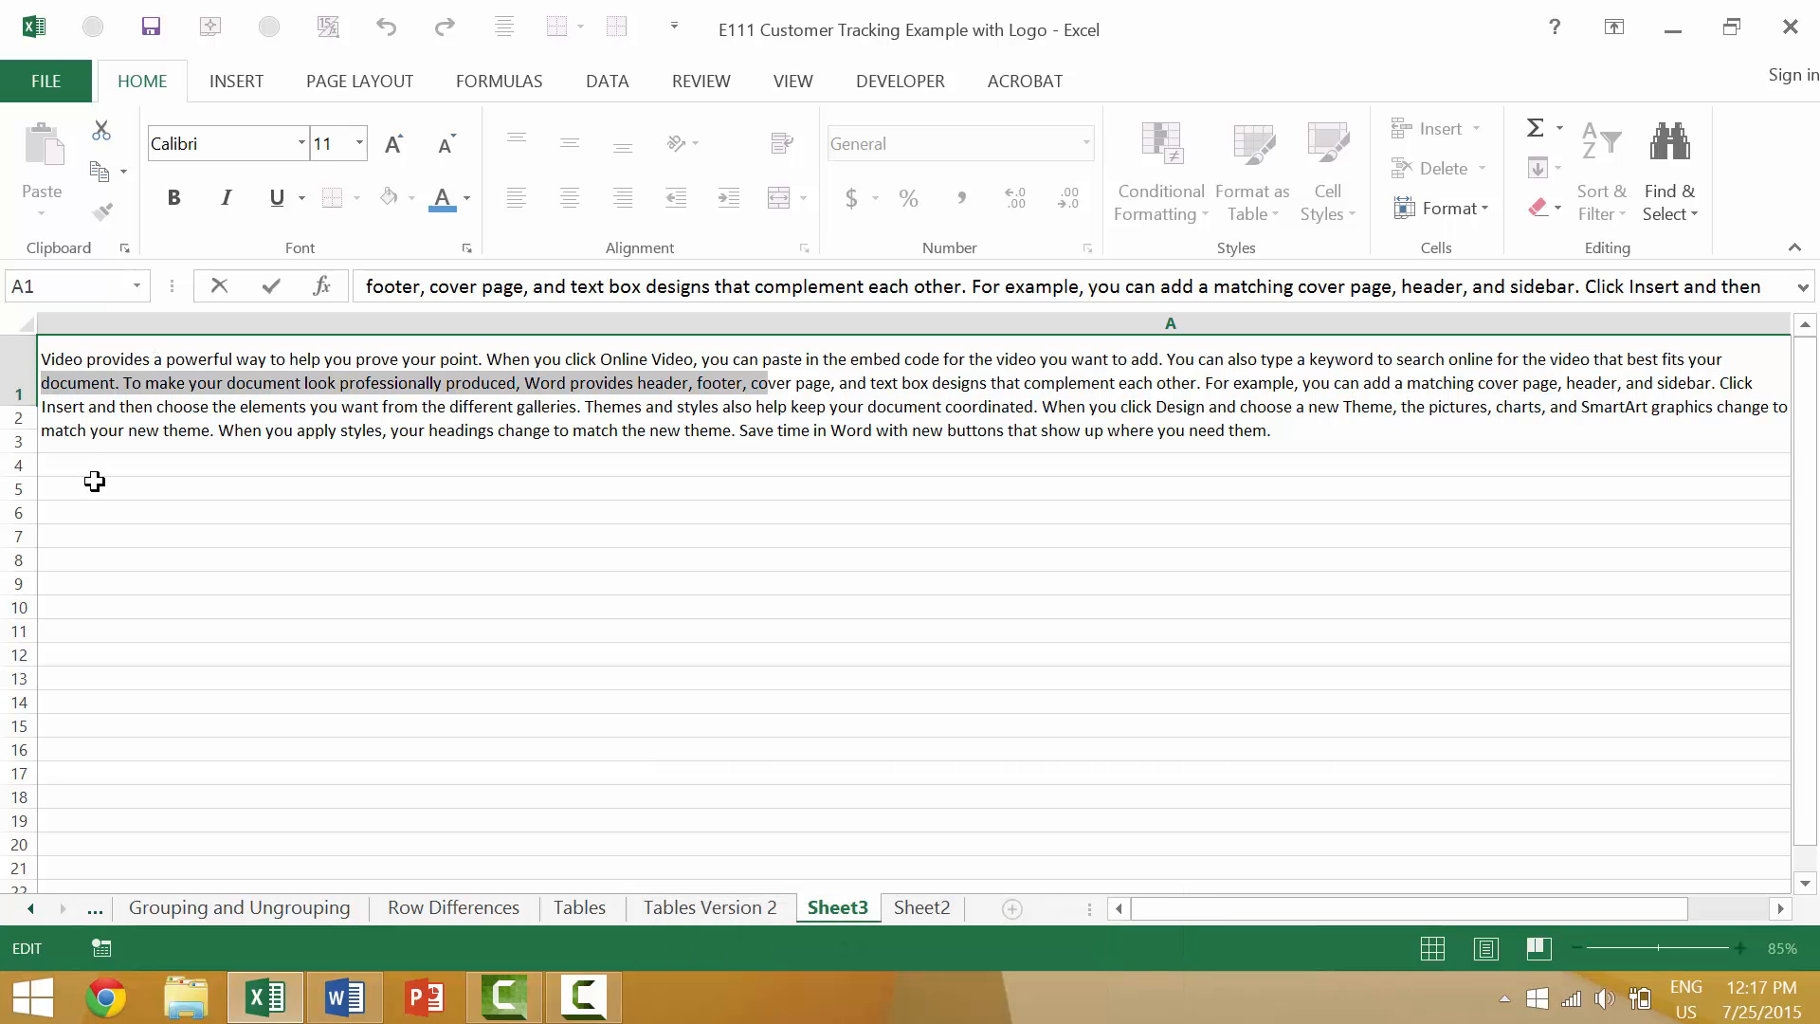
{"action": "left_click", "coordinate": [88, 509]}
{"action": "left_click", "coordinate": [17, 379]}
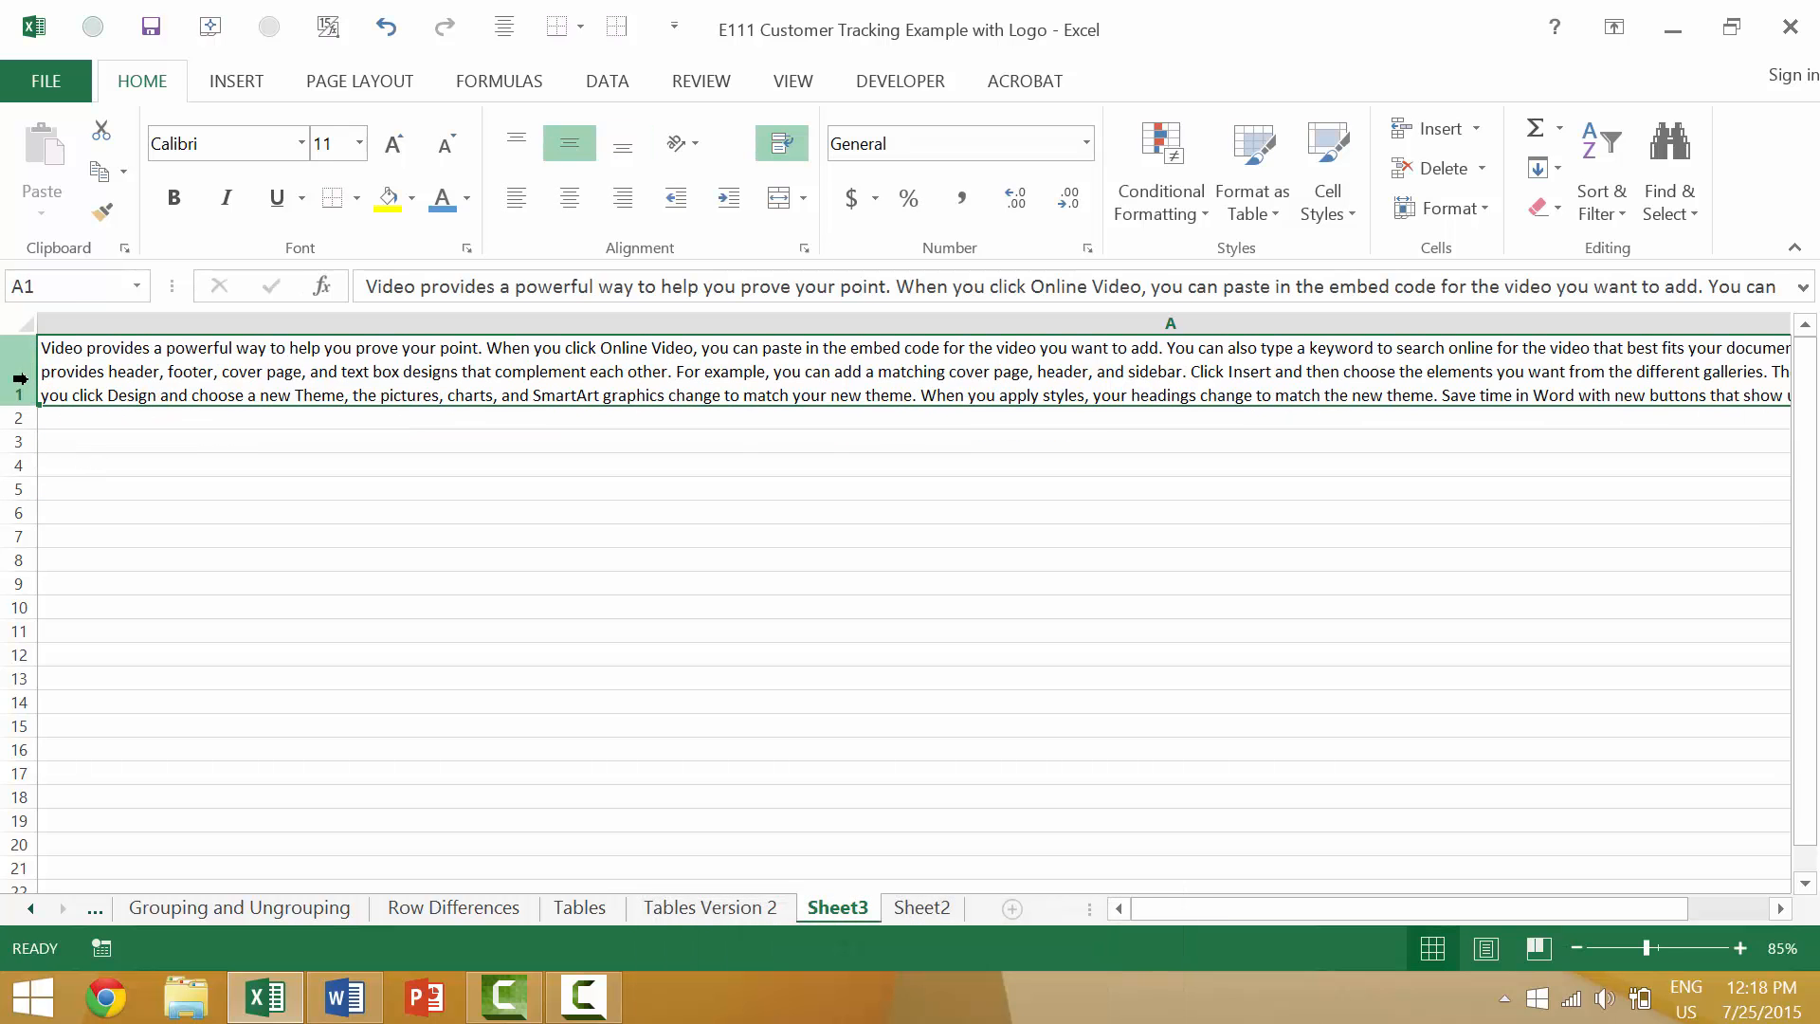
{"action": "left_click", "coordinate": [17, 417]}
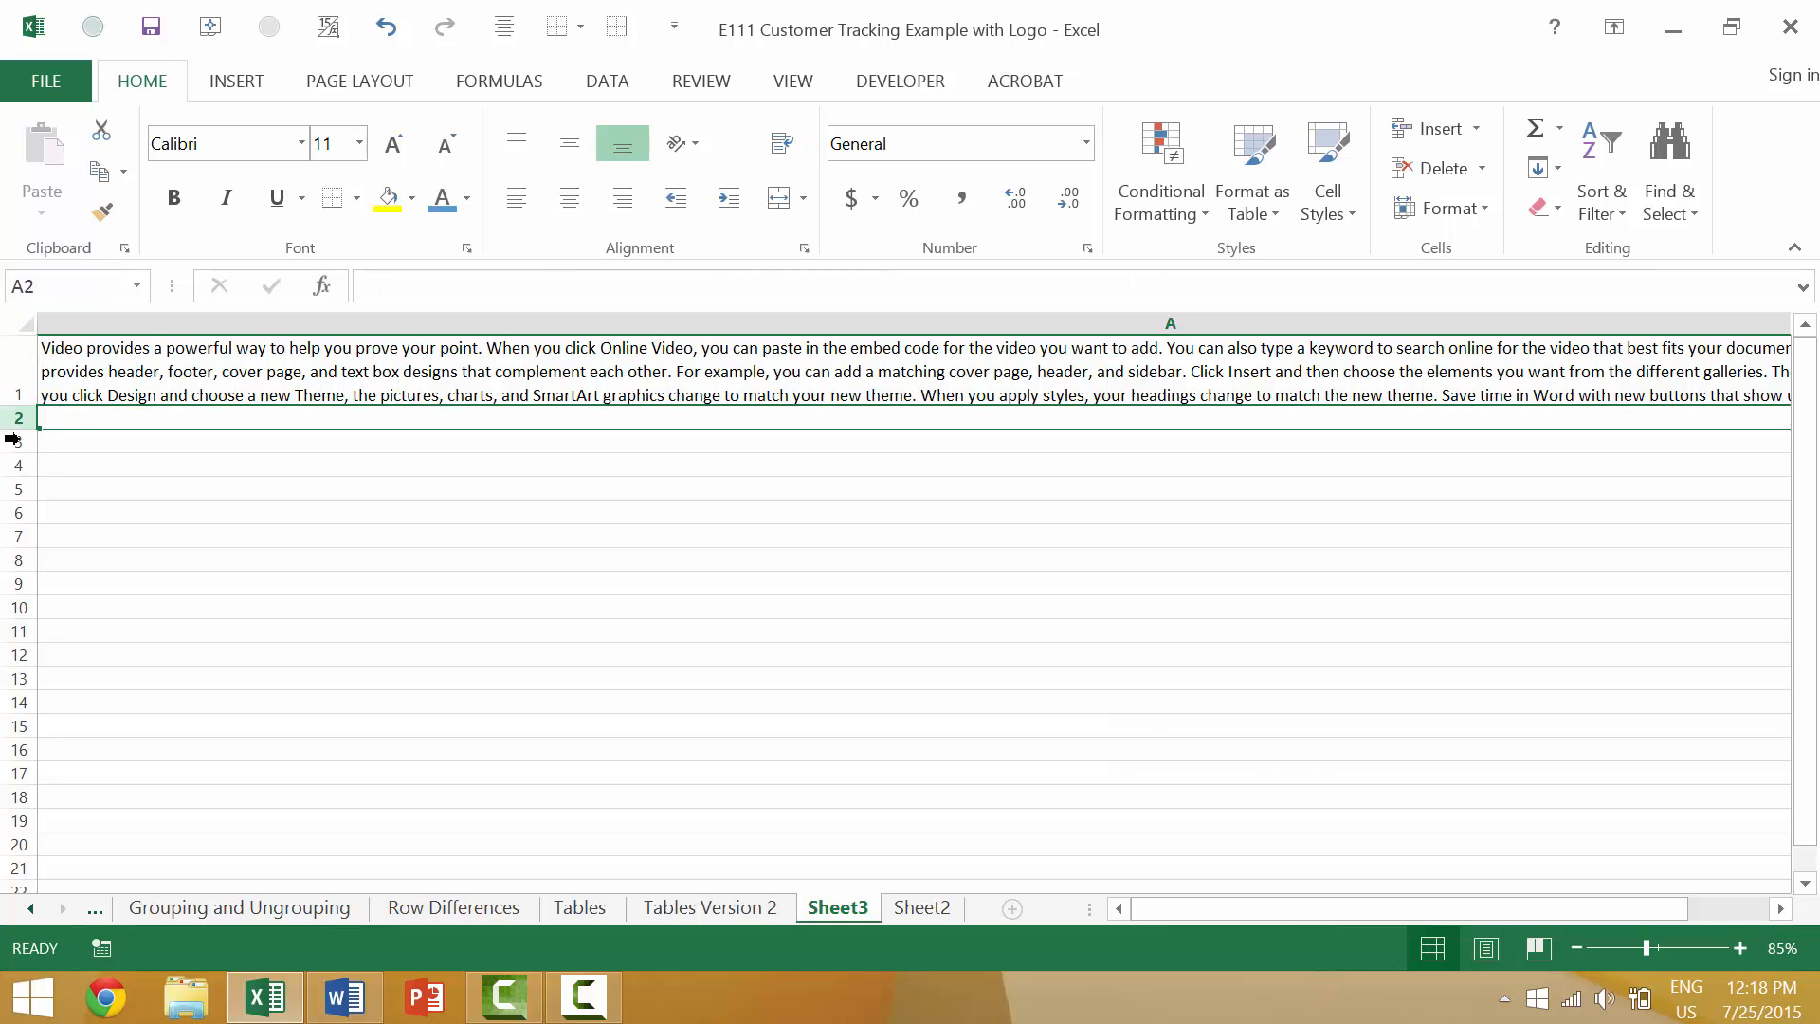
{"action": "left_click", "coordinate": [19, 438]}
{"action": "left_click", "coordinate": [14, 389]}
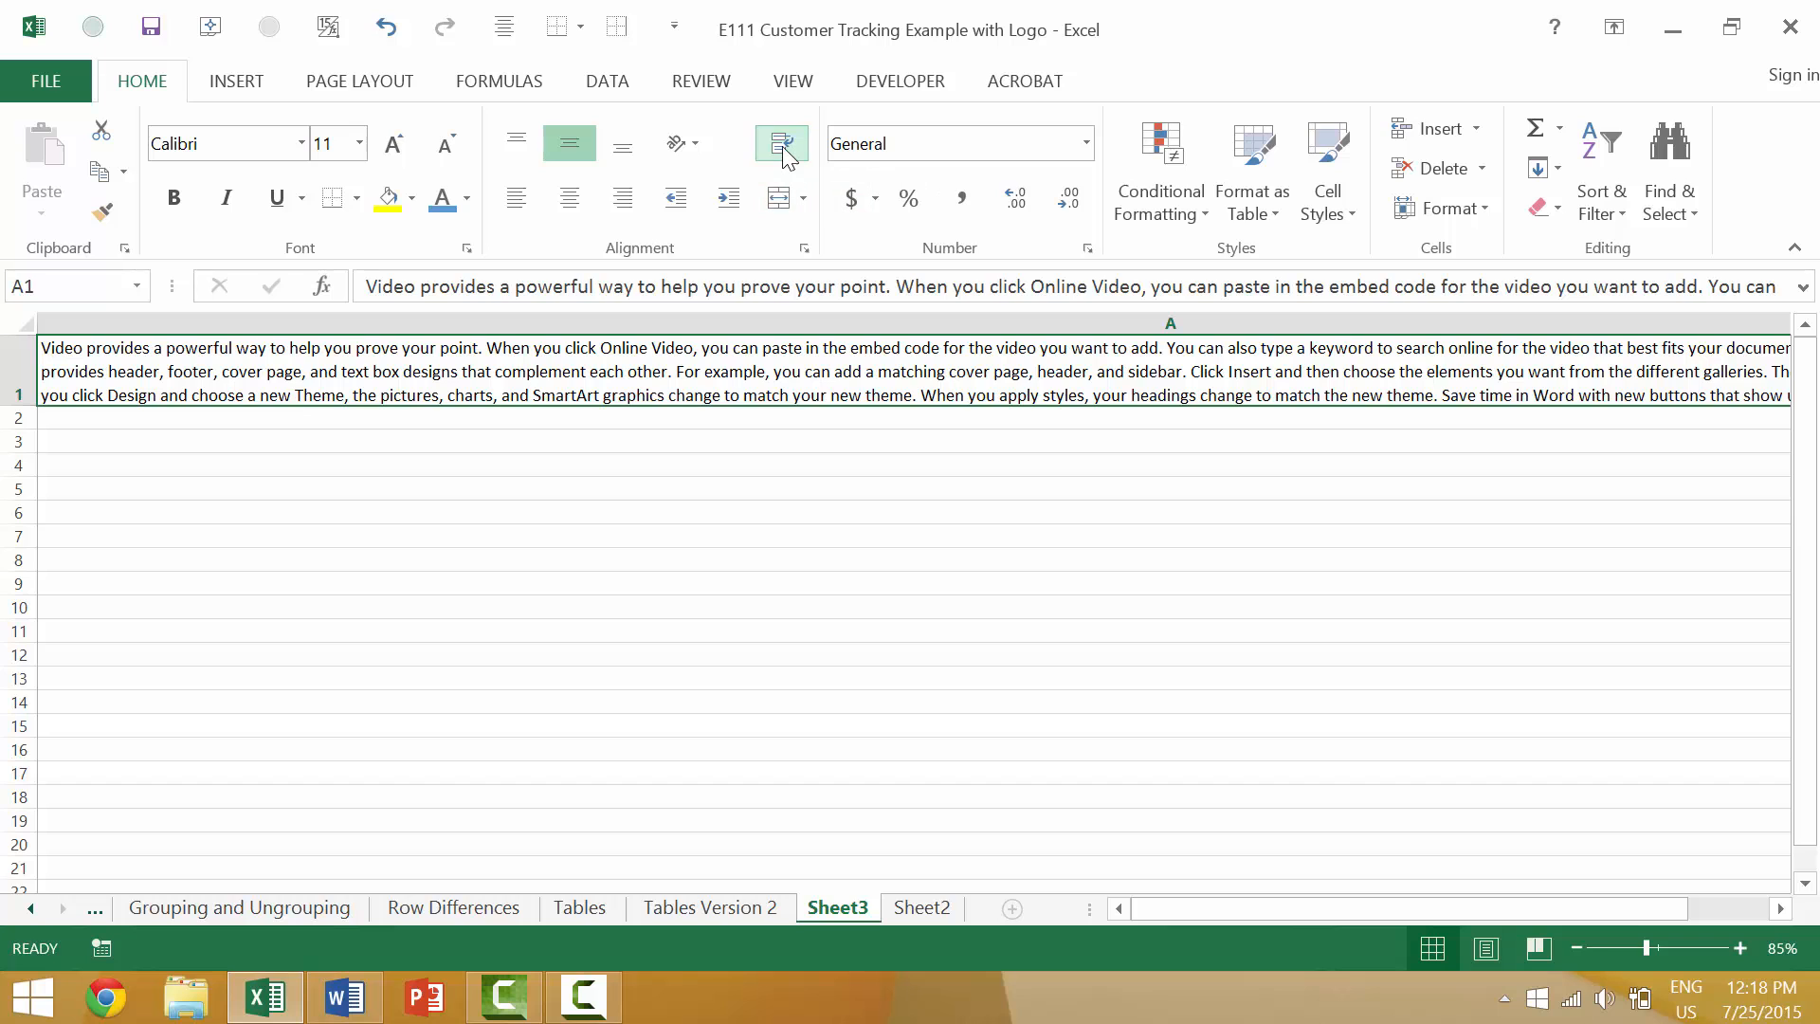
{"action": "double_click", "coordinate": [412, 372]}
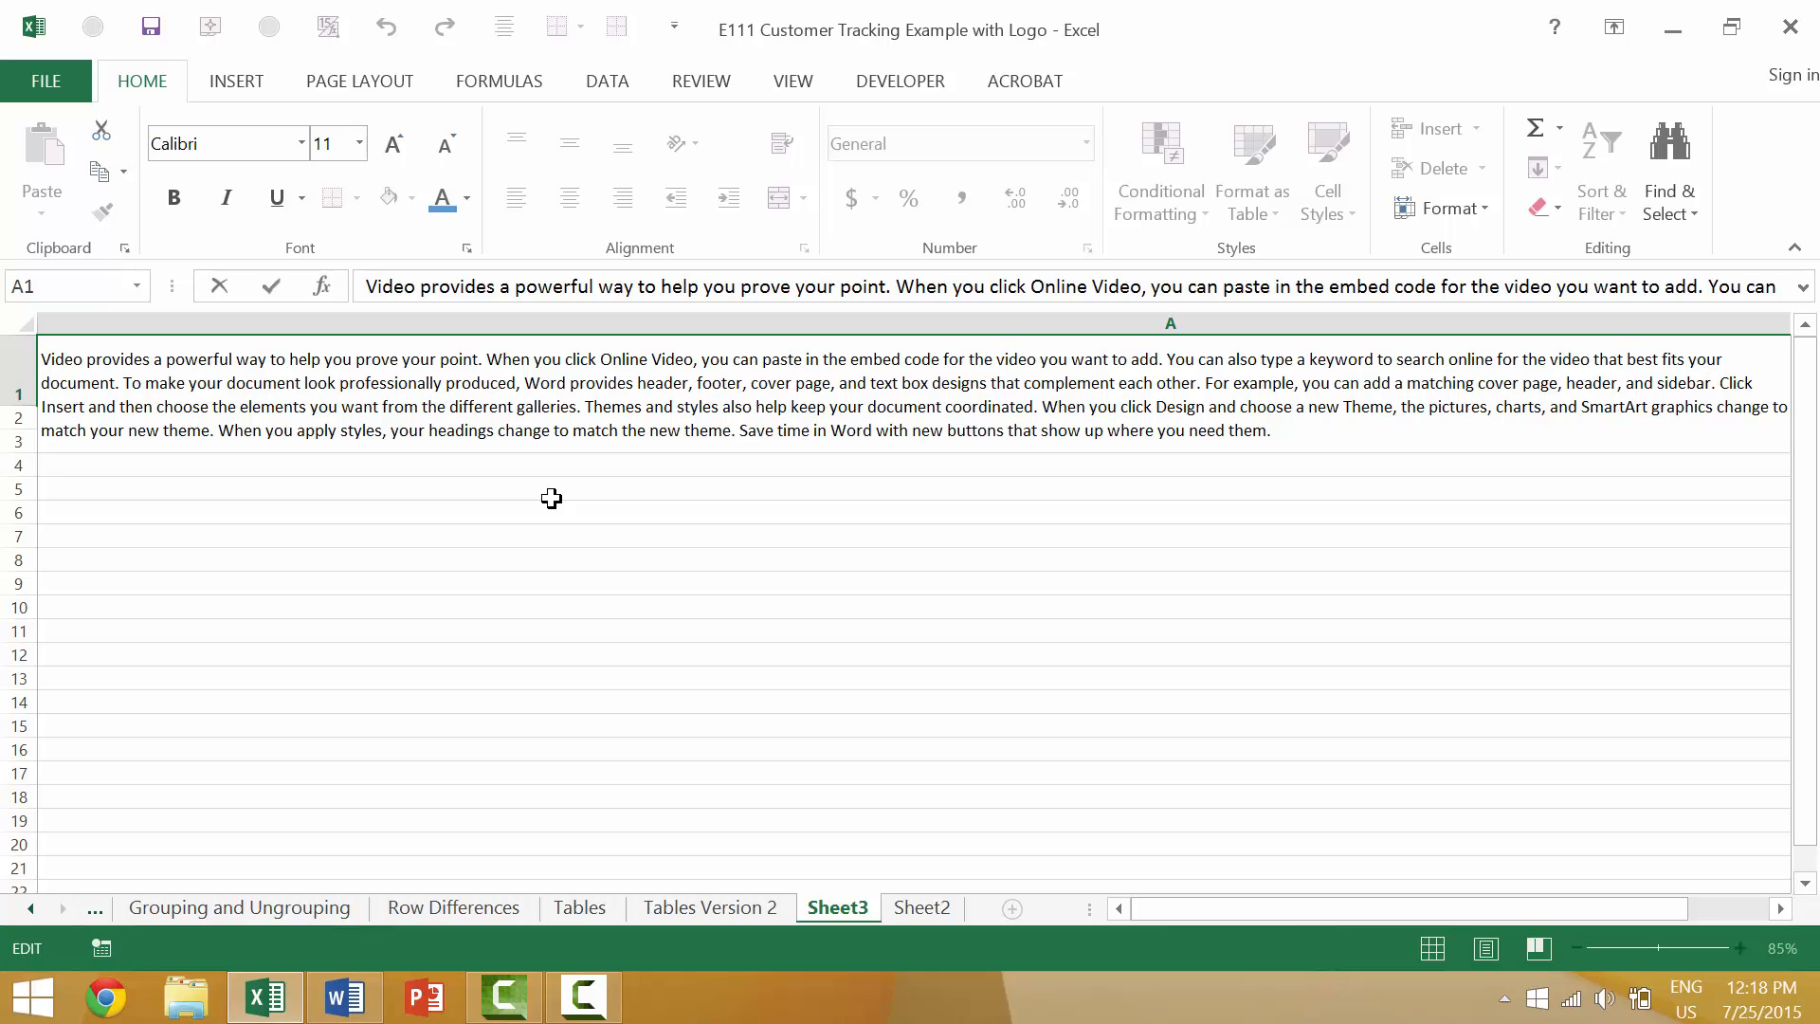
On the Tables Version 2 sheet, select the whole title text in cell A1 from its end backward, and again from its start forward.
{"action": "left_click", "coordinate": [747, 905]}
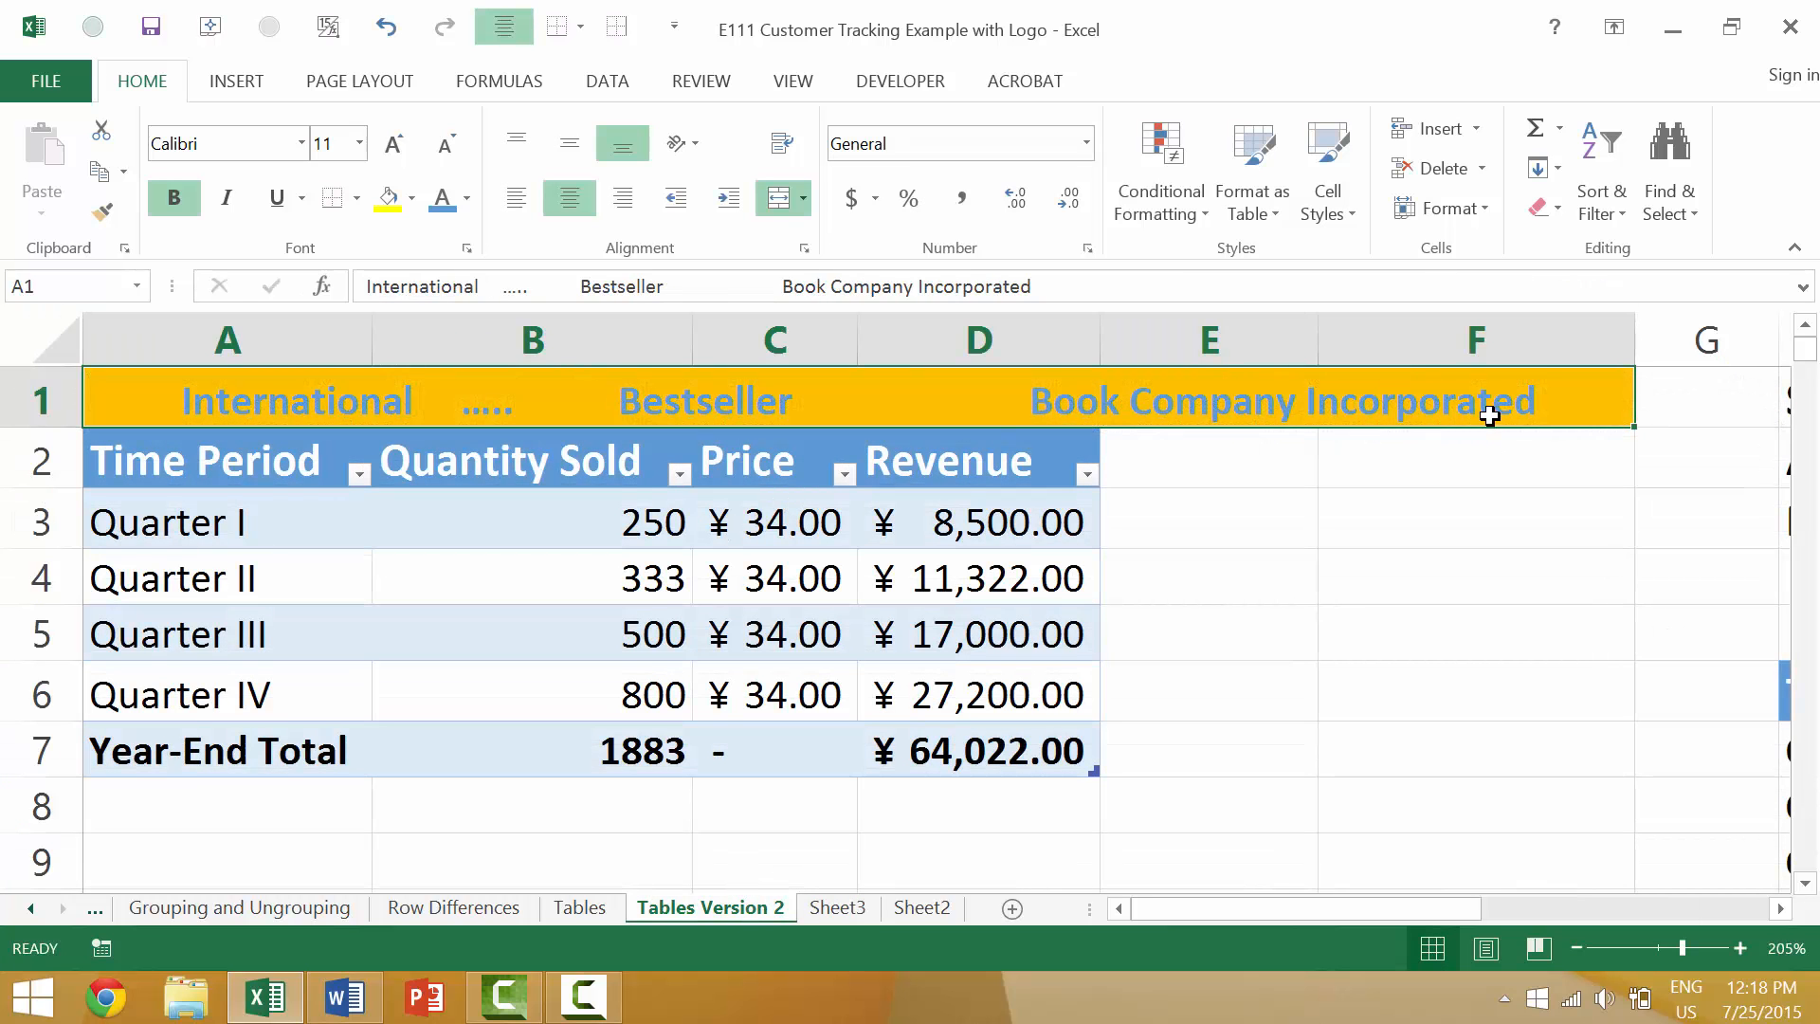
{"action": "double_click", "coordinate": [1556, 387]}
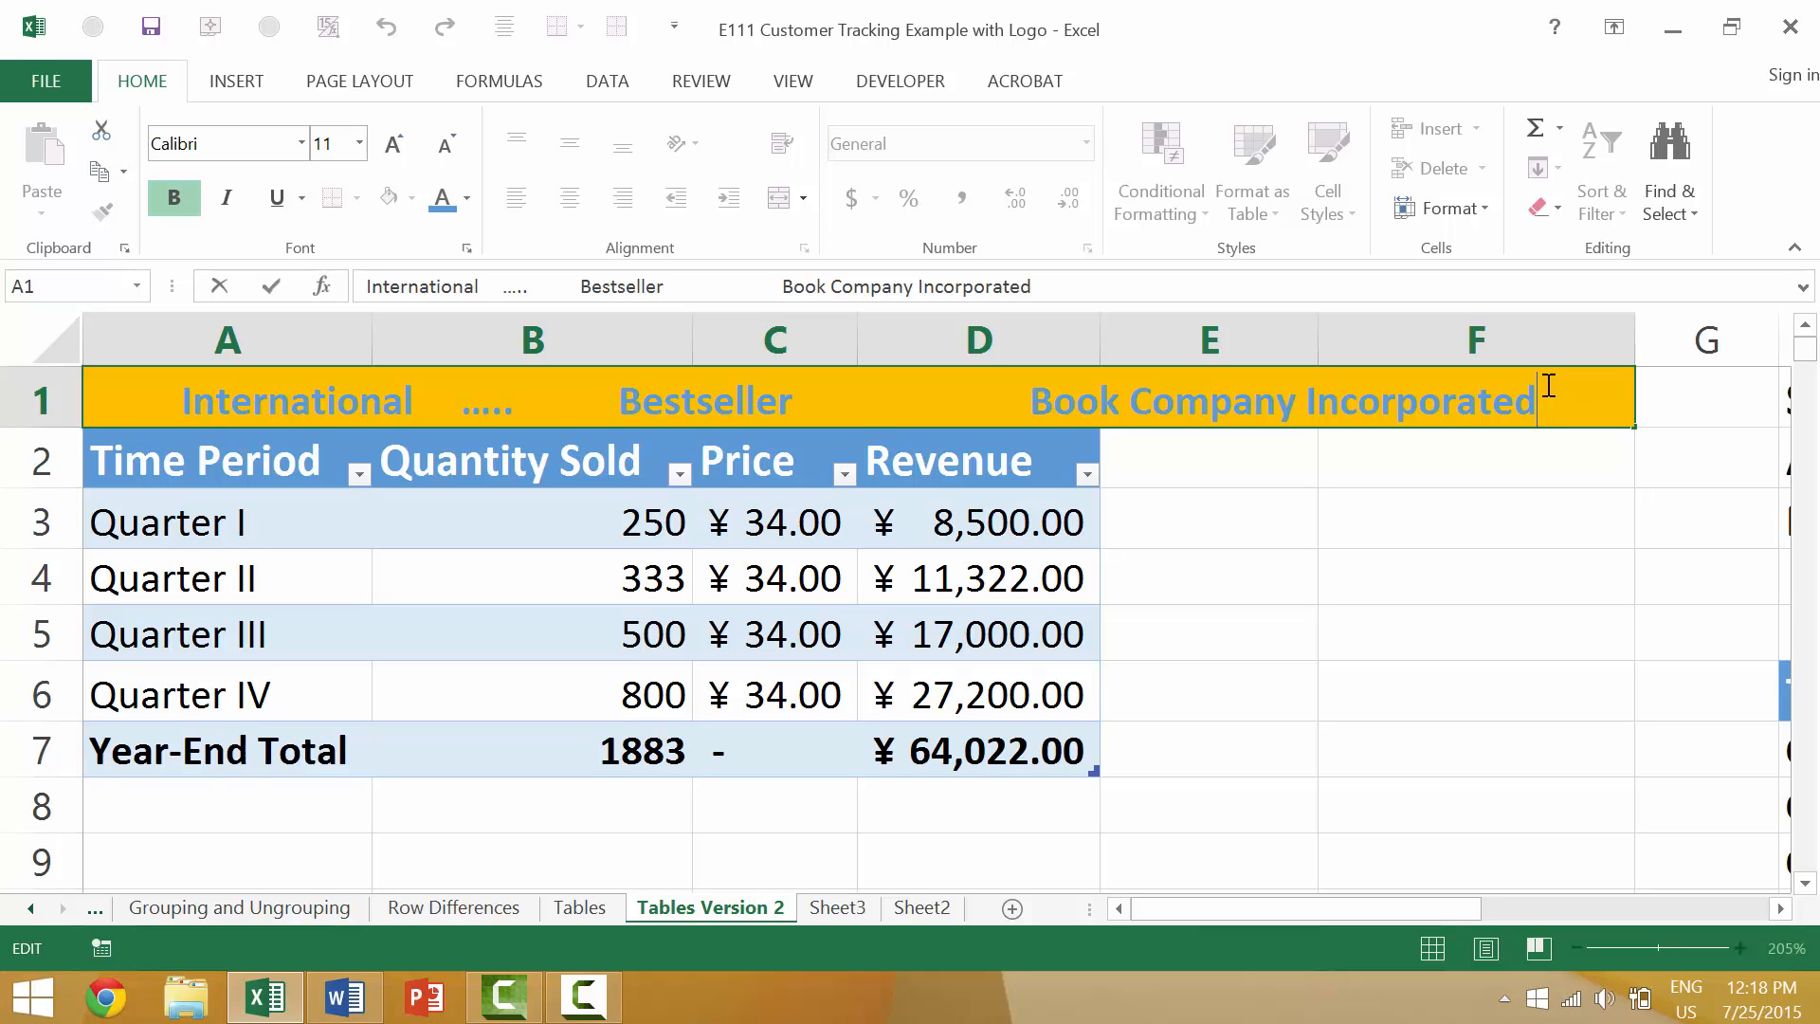
{"action": "key", "text": "shift+Home"}
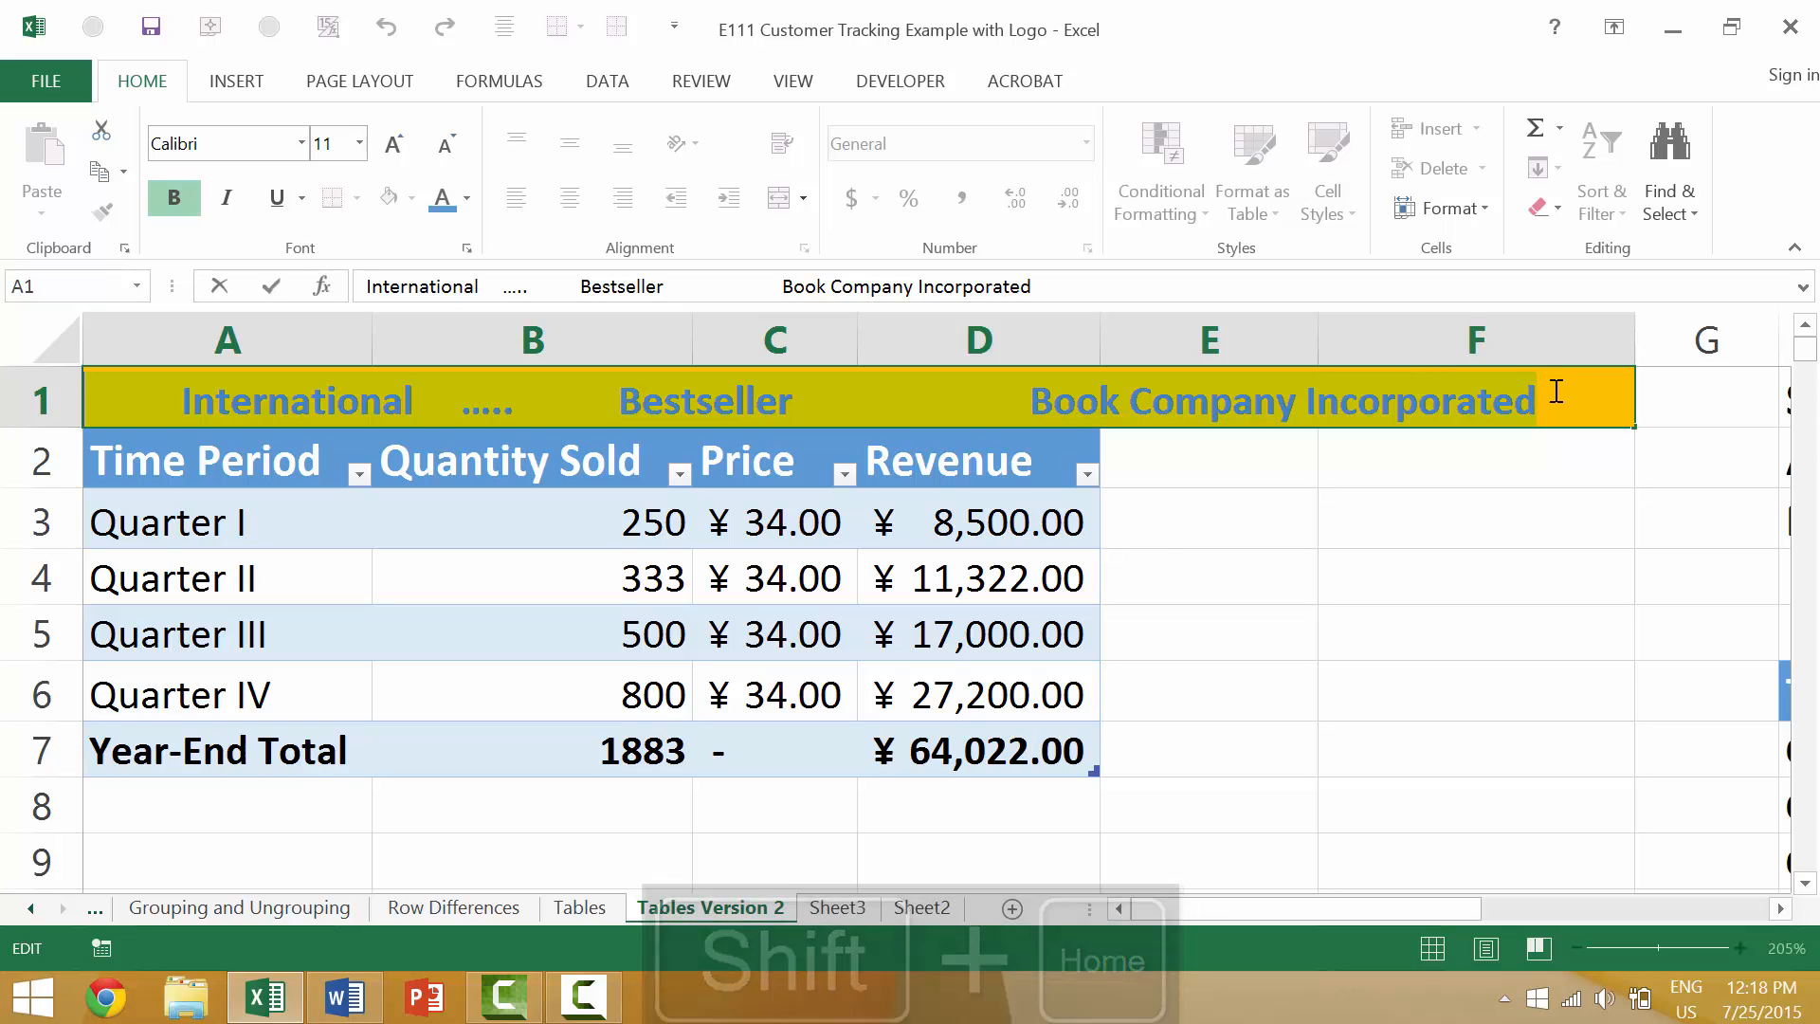
{"action": "left_click", "coordinate": [133, 386]}
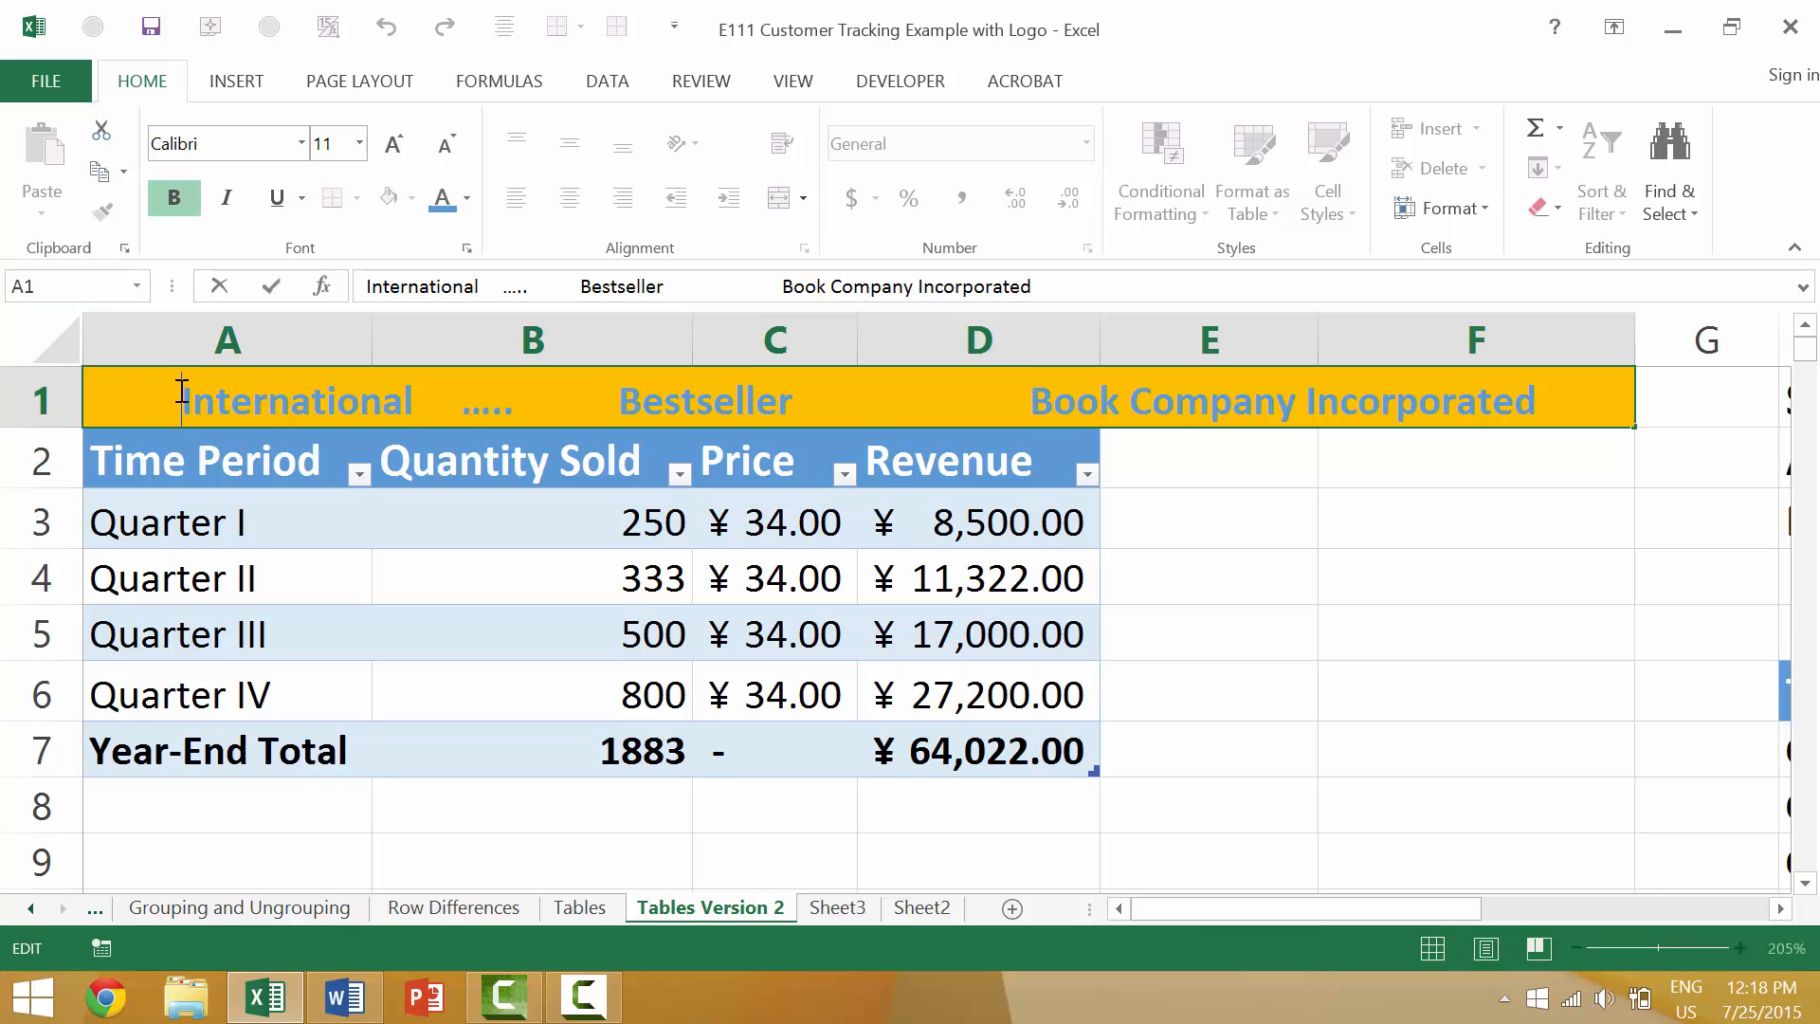
{"action": "key", "text": "shift+End"}
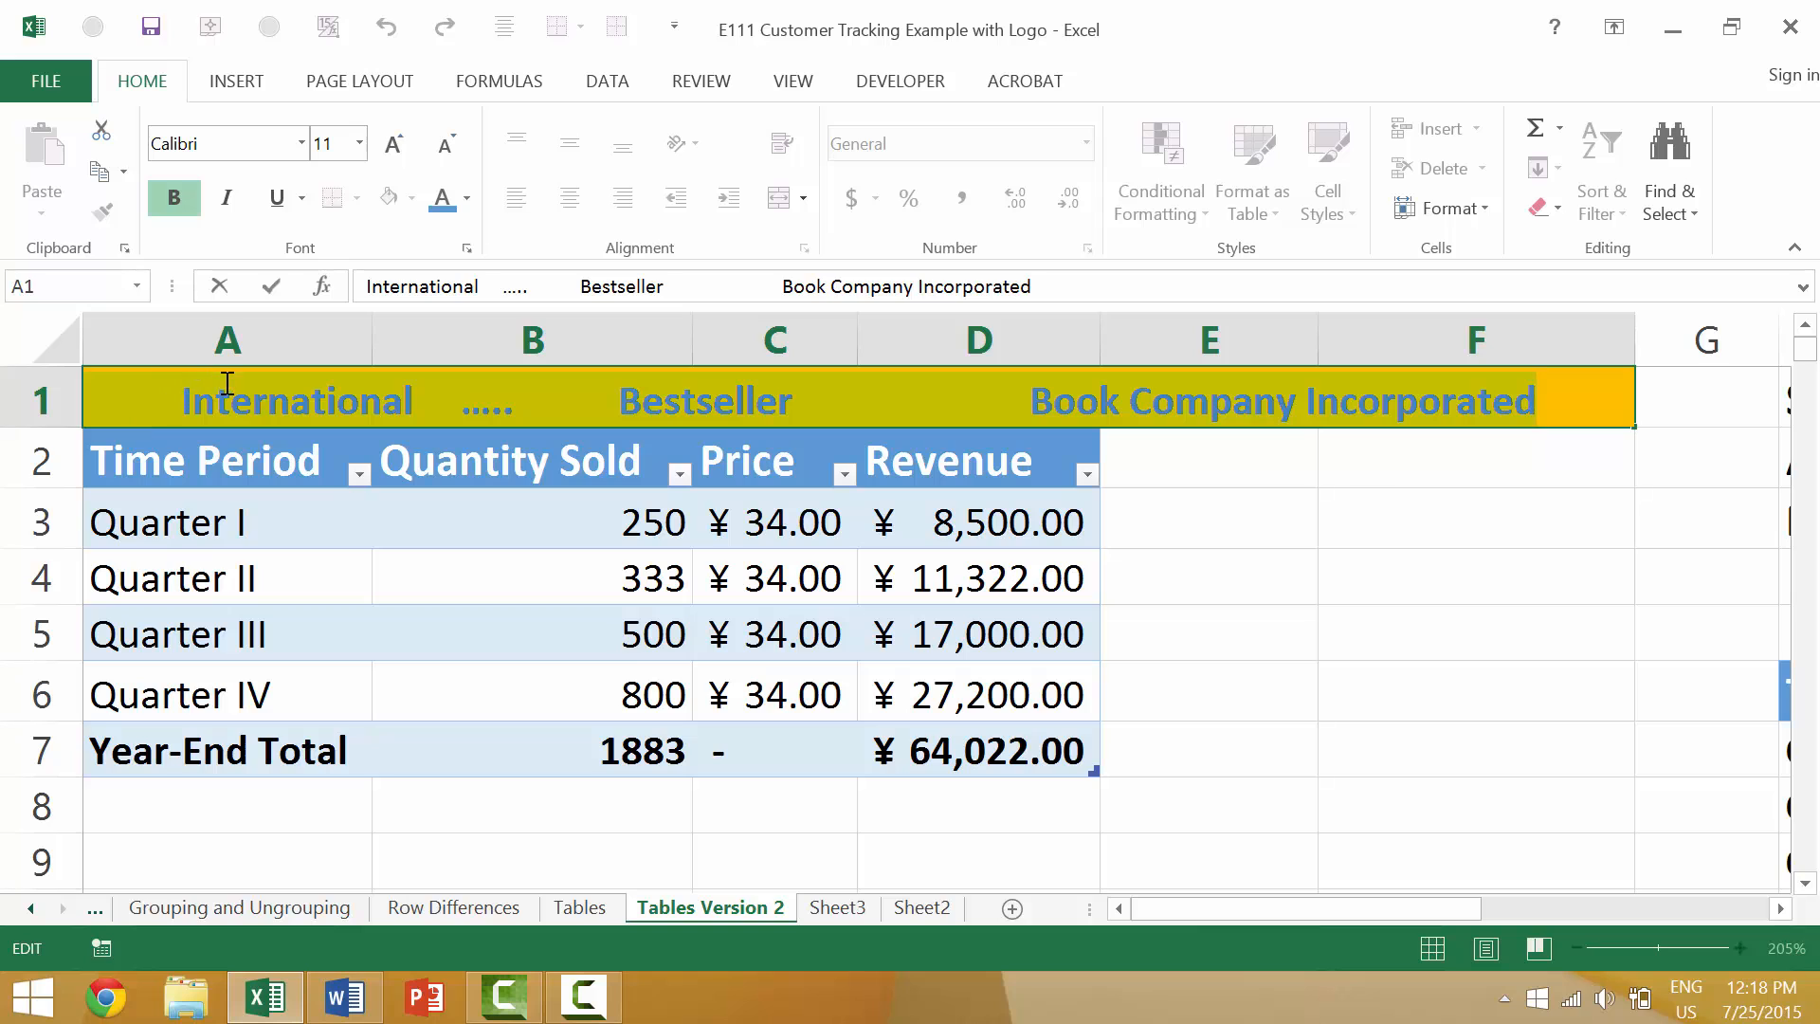
In the A1 title, select the text from after "International" to the end, and again from there only through "Book Company".
{"action": "left_click", "coordinate": [417, 392]}
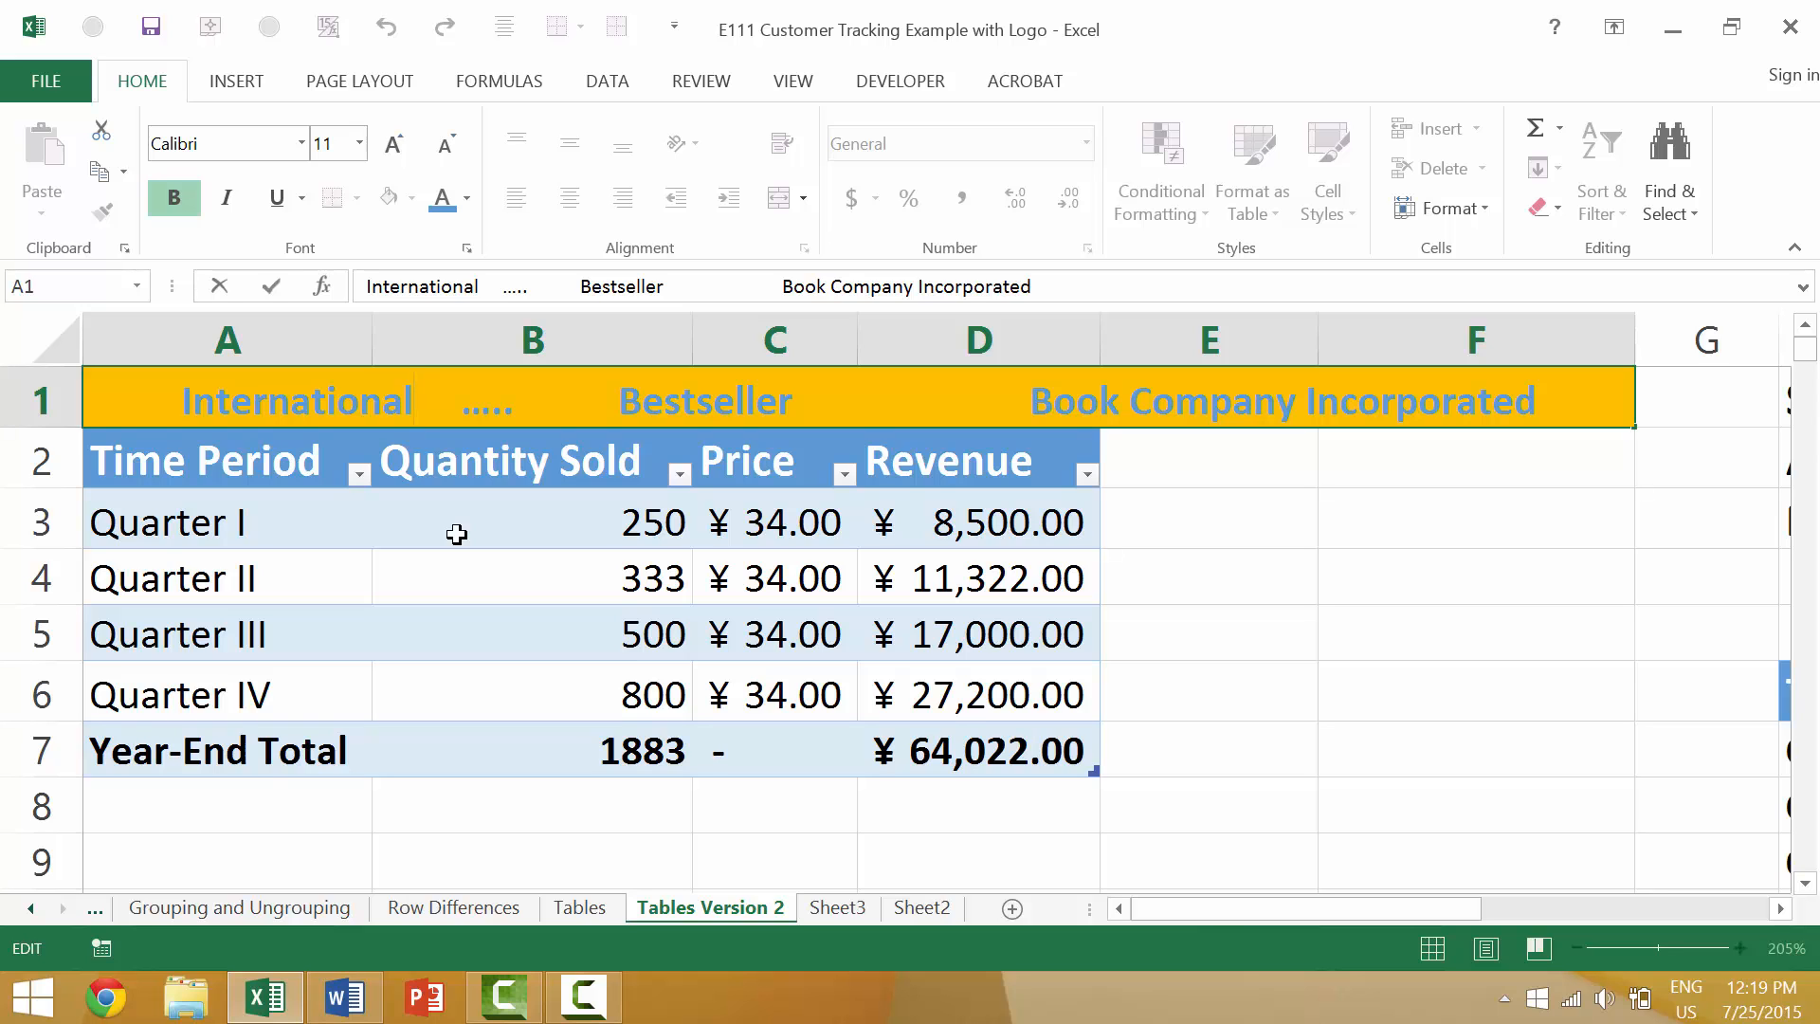
{"action": "key", "text": "shift+End"}
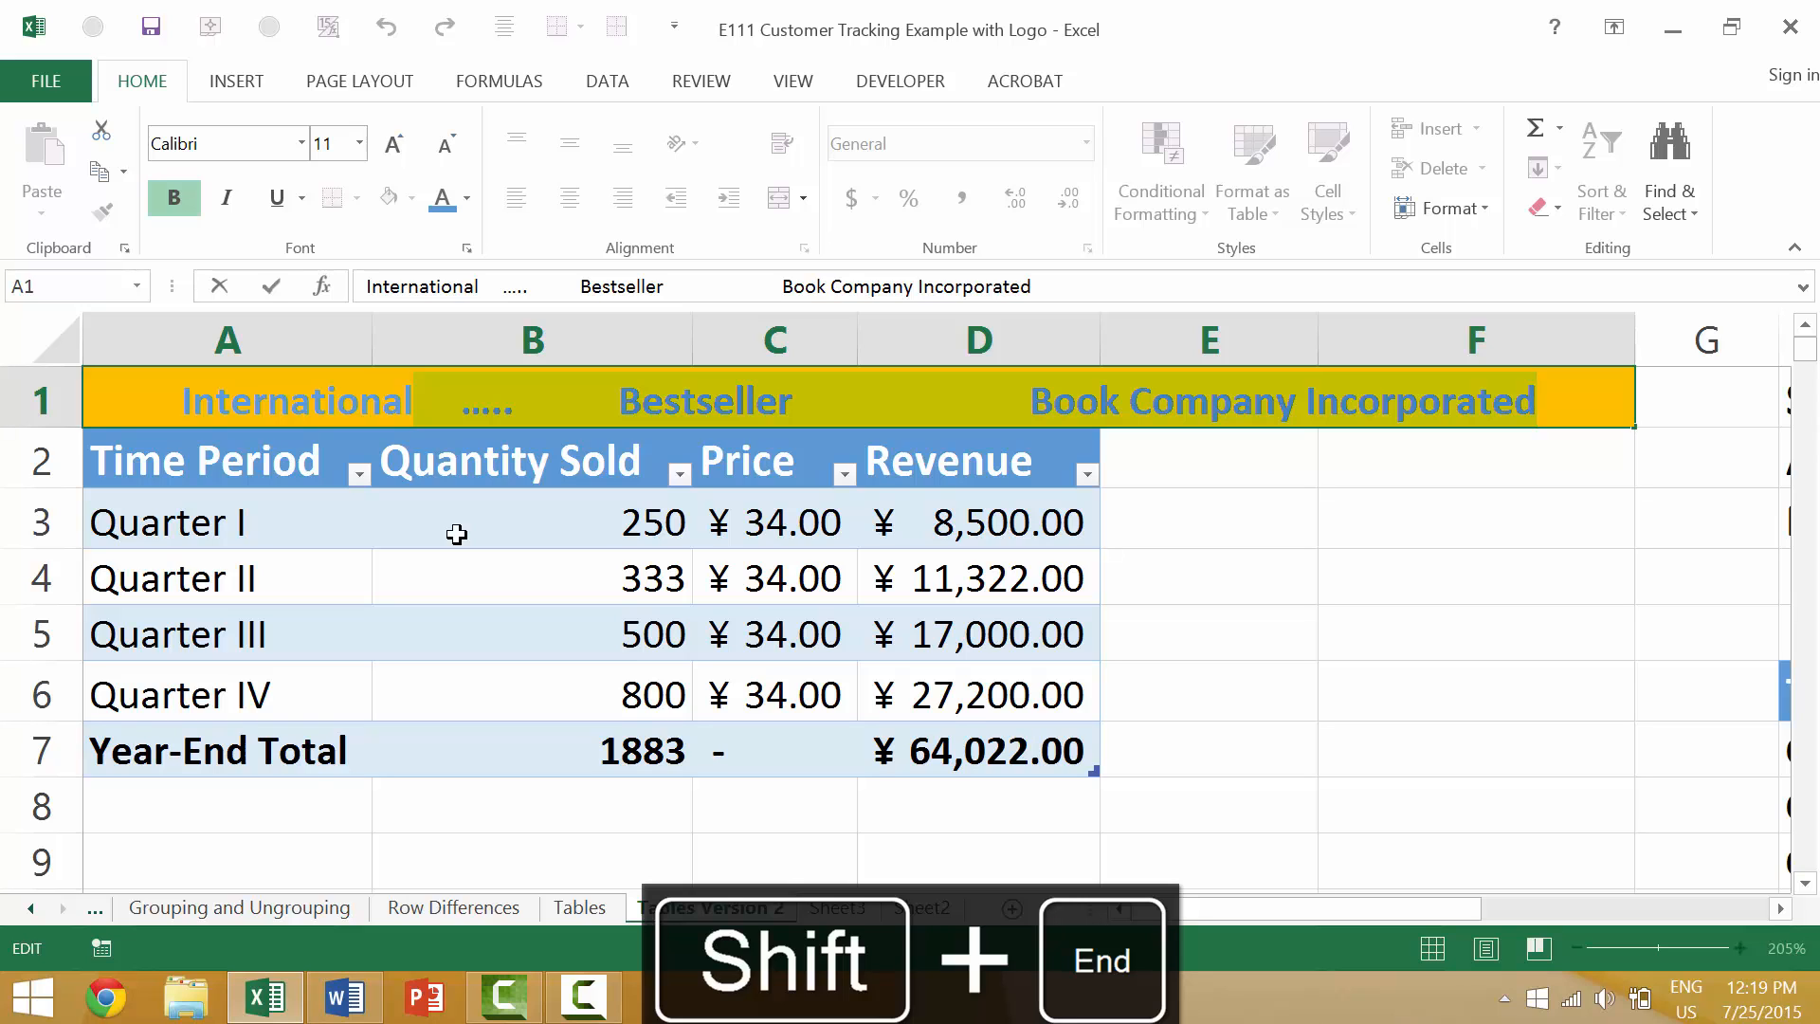
{"action": "left_click", "coordinate": [417, 402]}
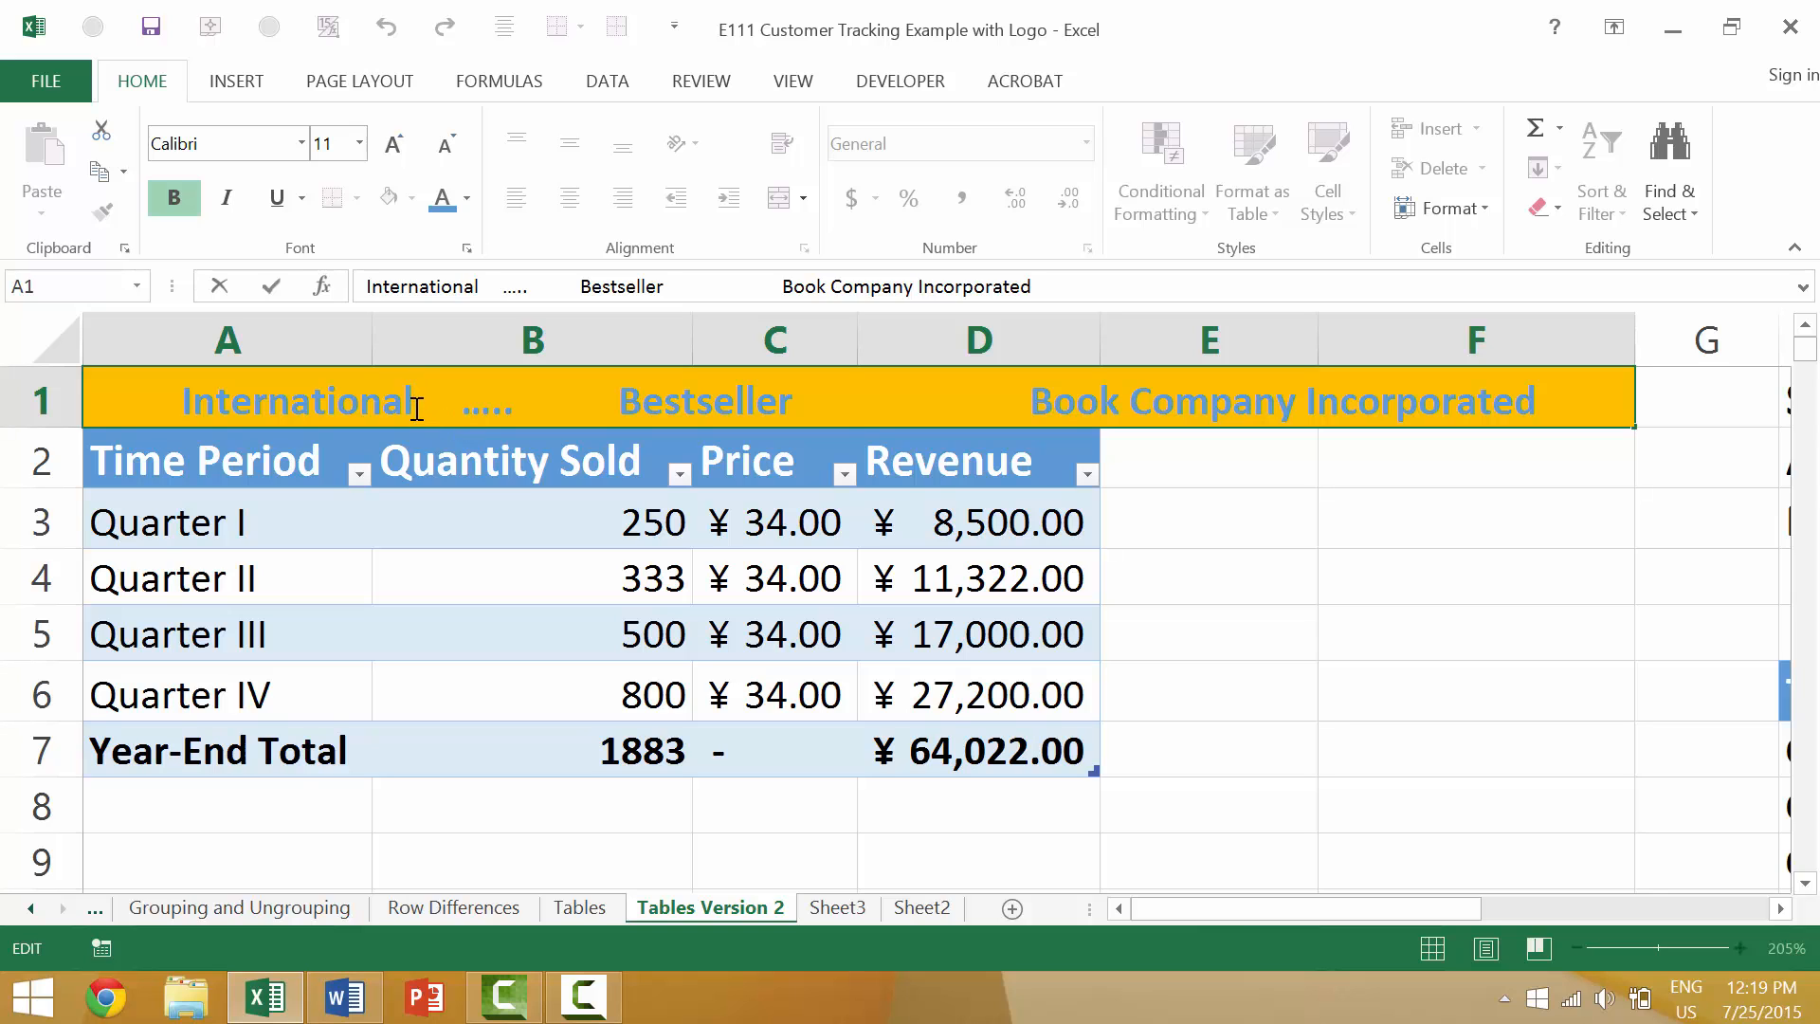
{"action": "left_click", "coordinate": [1292, 402], "text": "shift"}
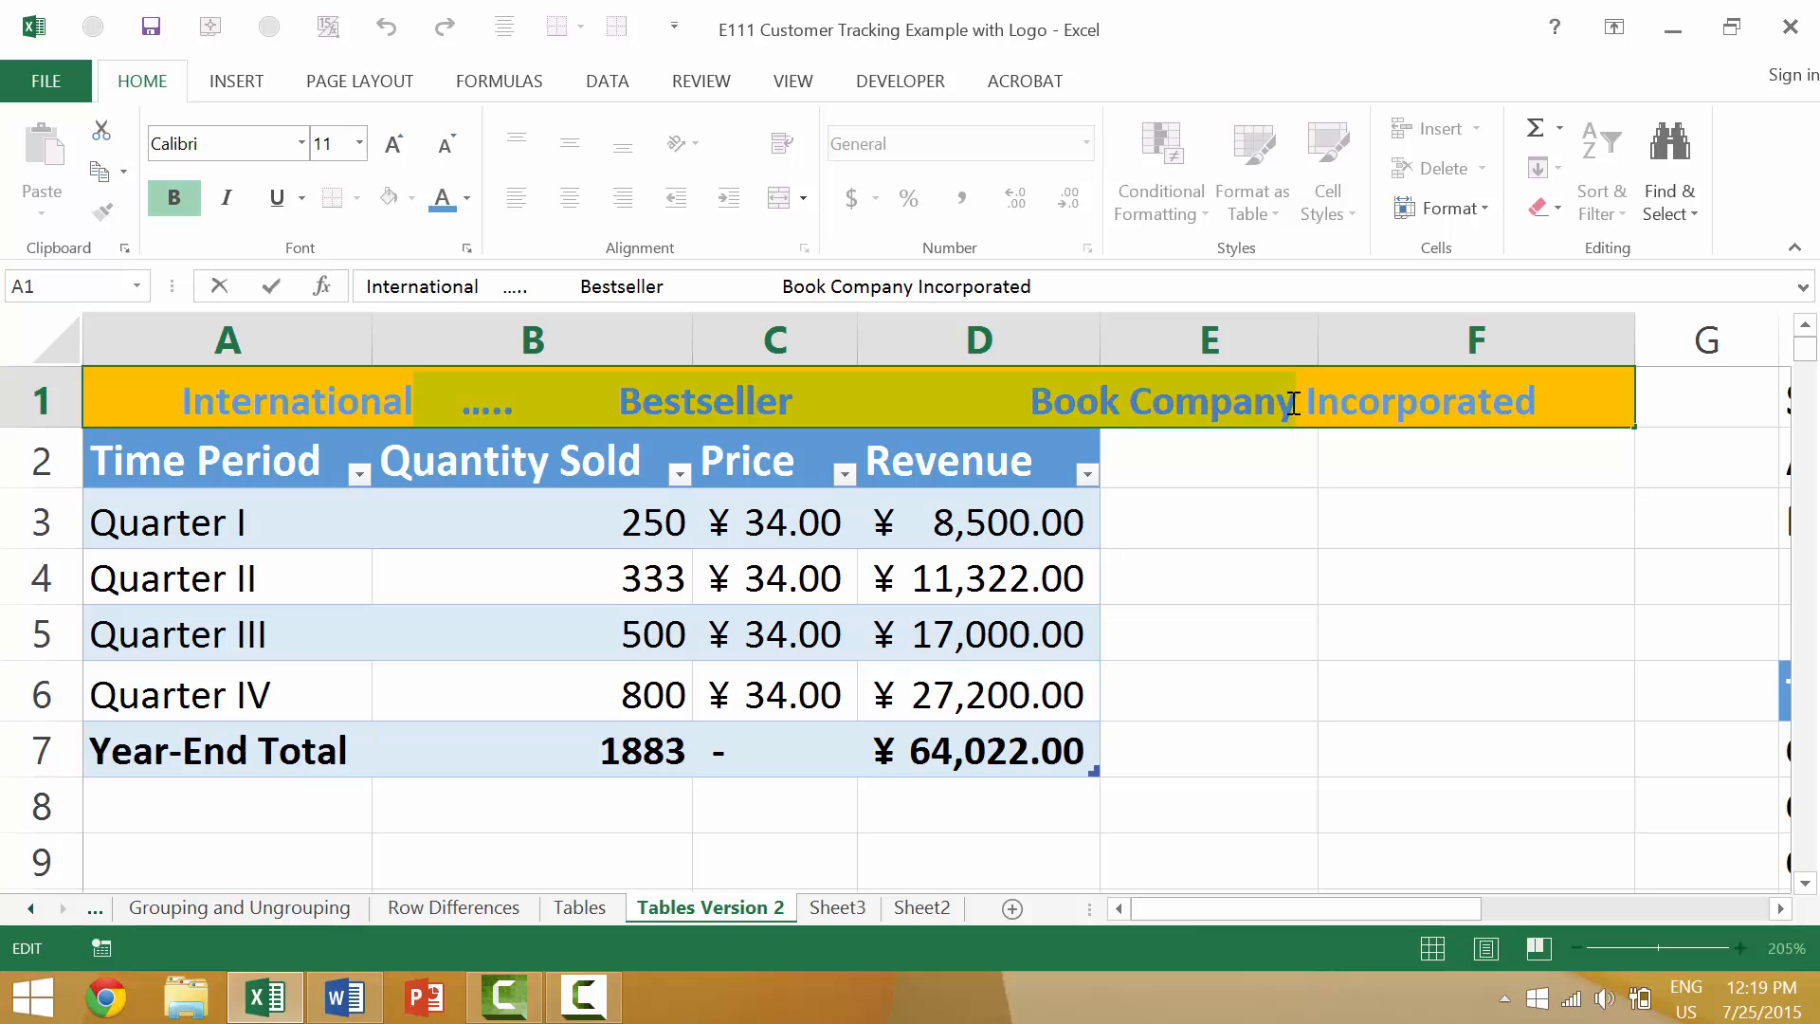
Color the A1 title text from after "International" through "Book Company" red, leaving out "Incorporated".
{"action": "left_click", "coordinate": [425, 415]}
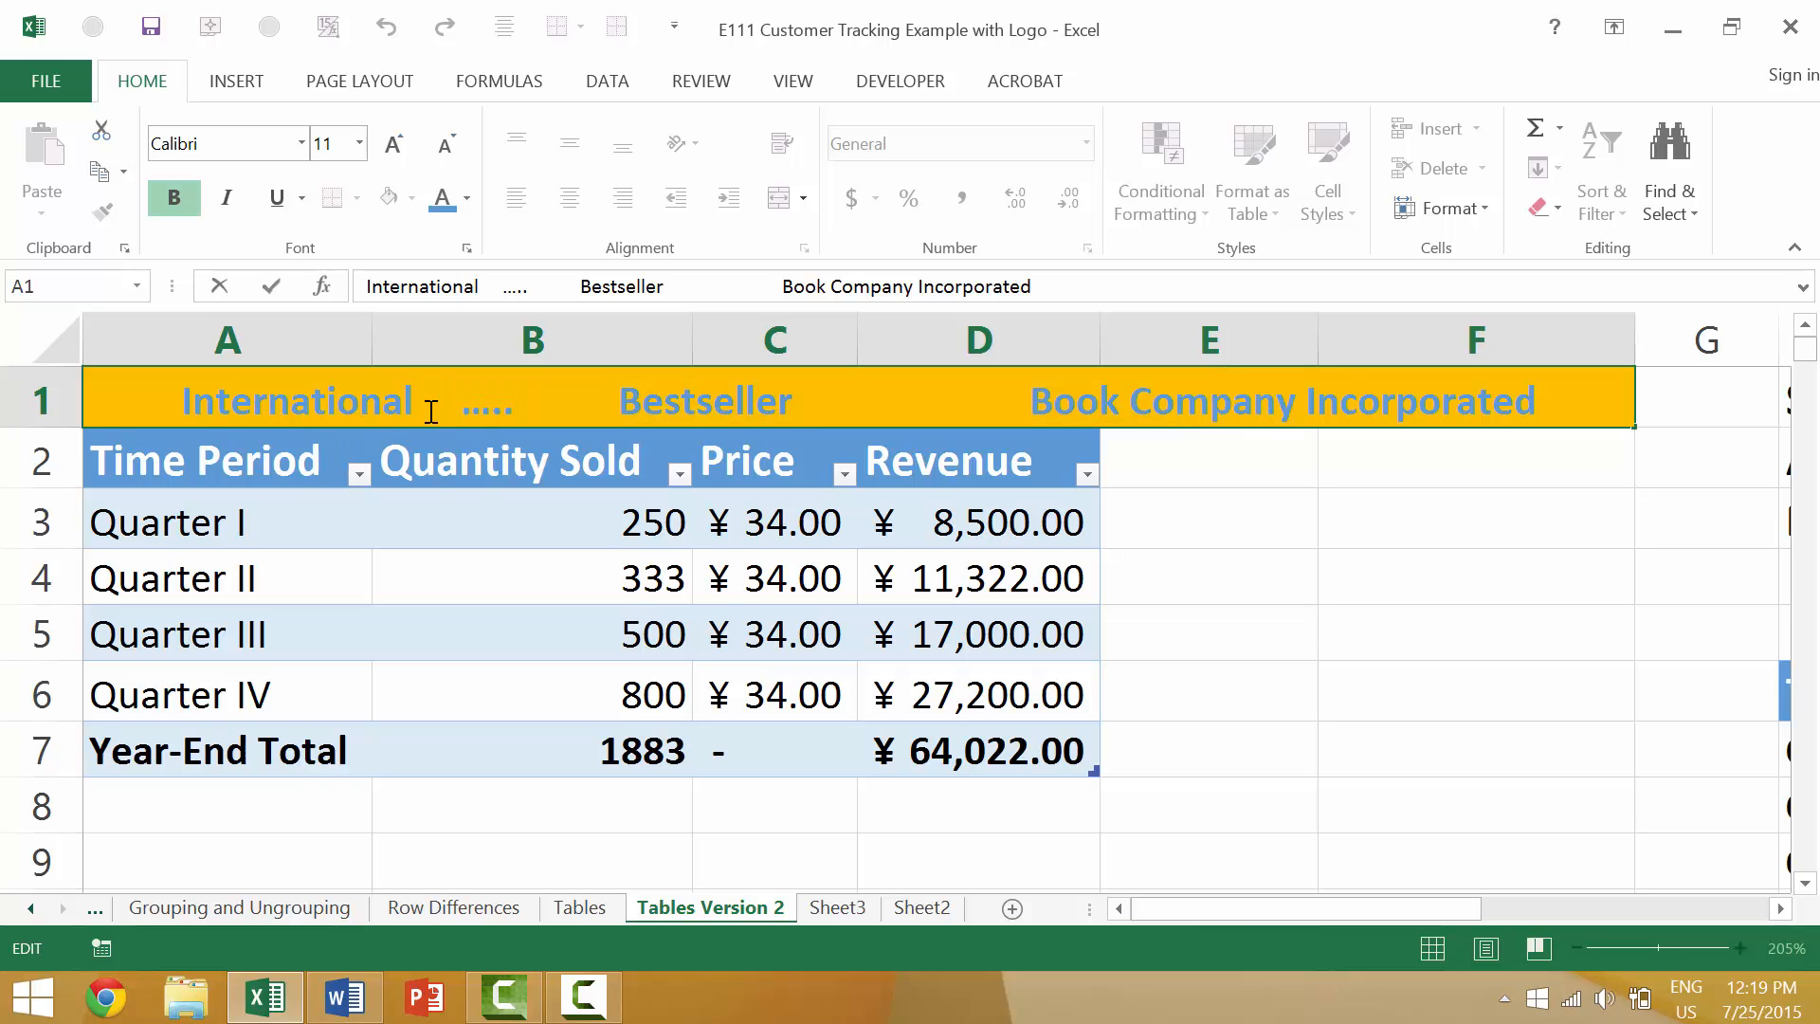
{"action": "key", "text": "Left"}
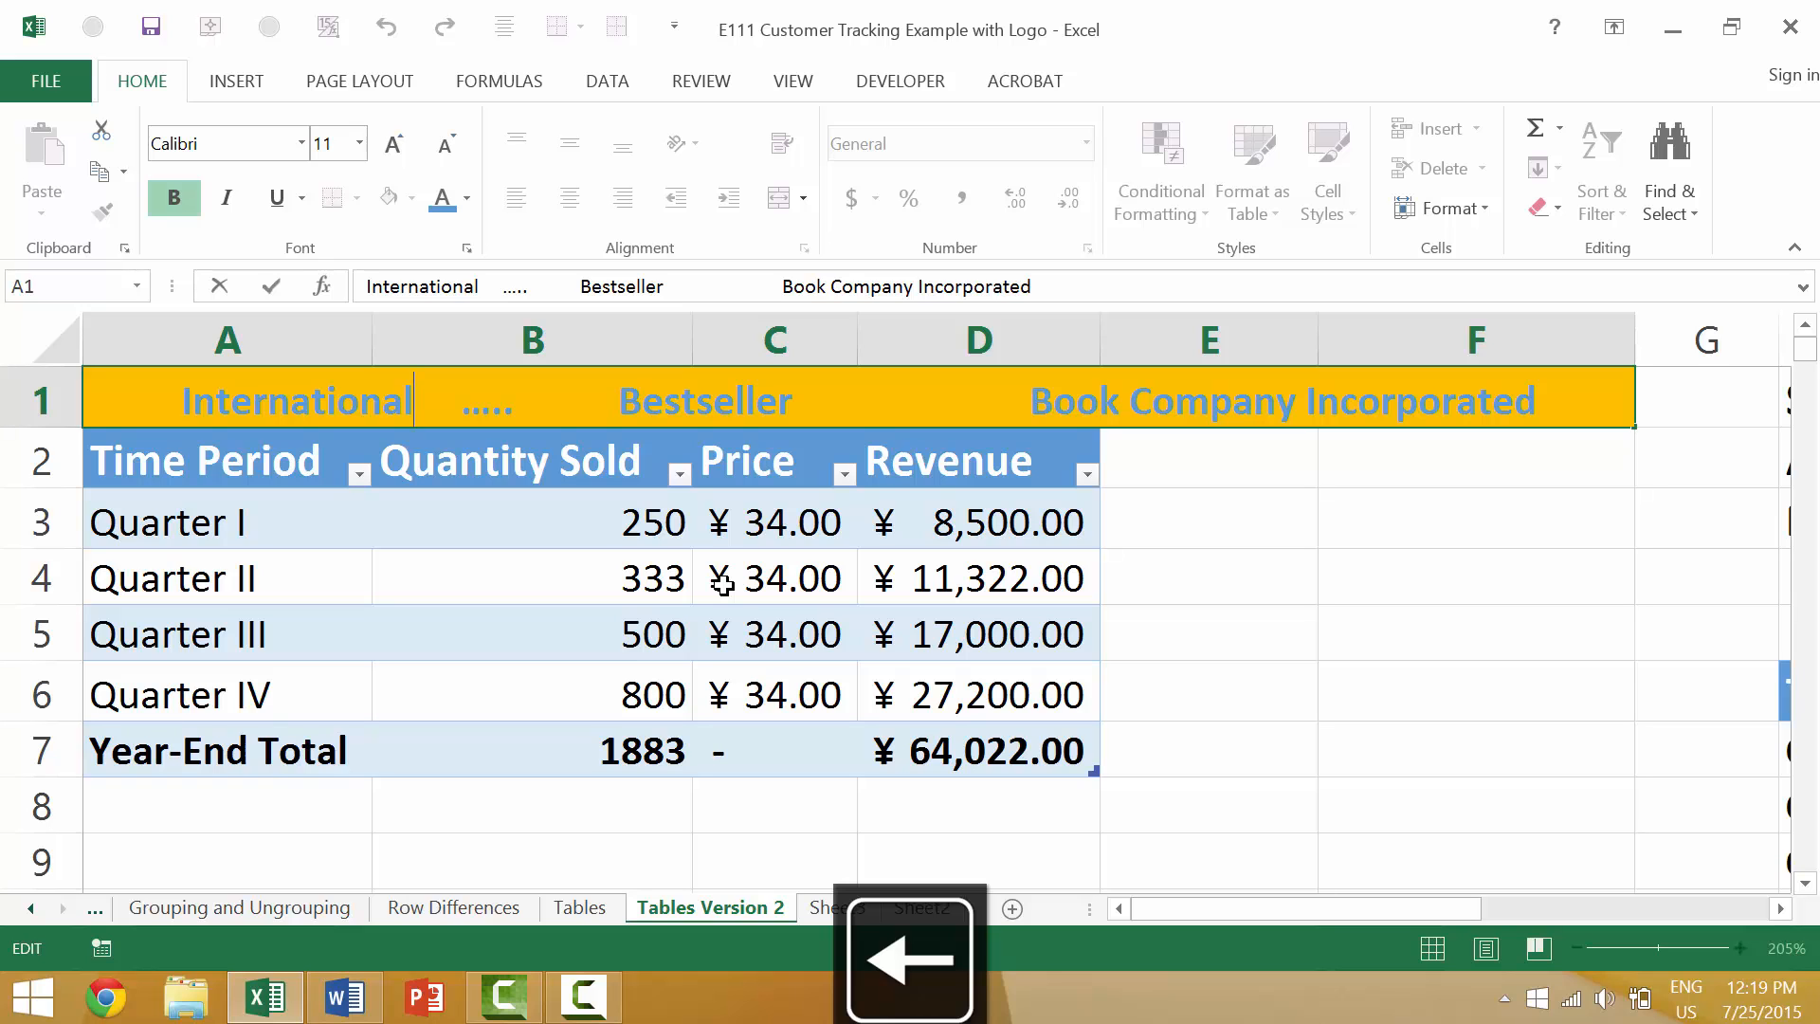
{"action": "key", "text": "shift+End"}
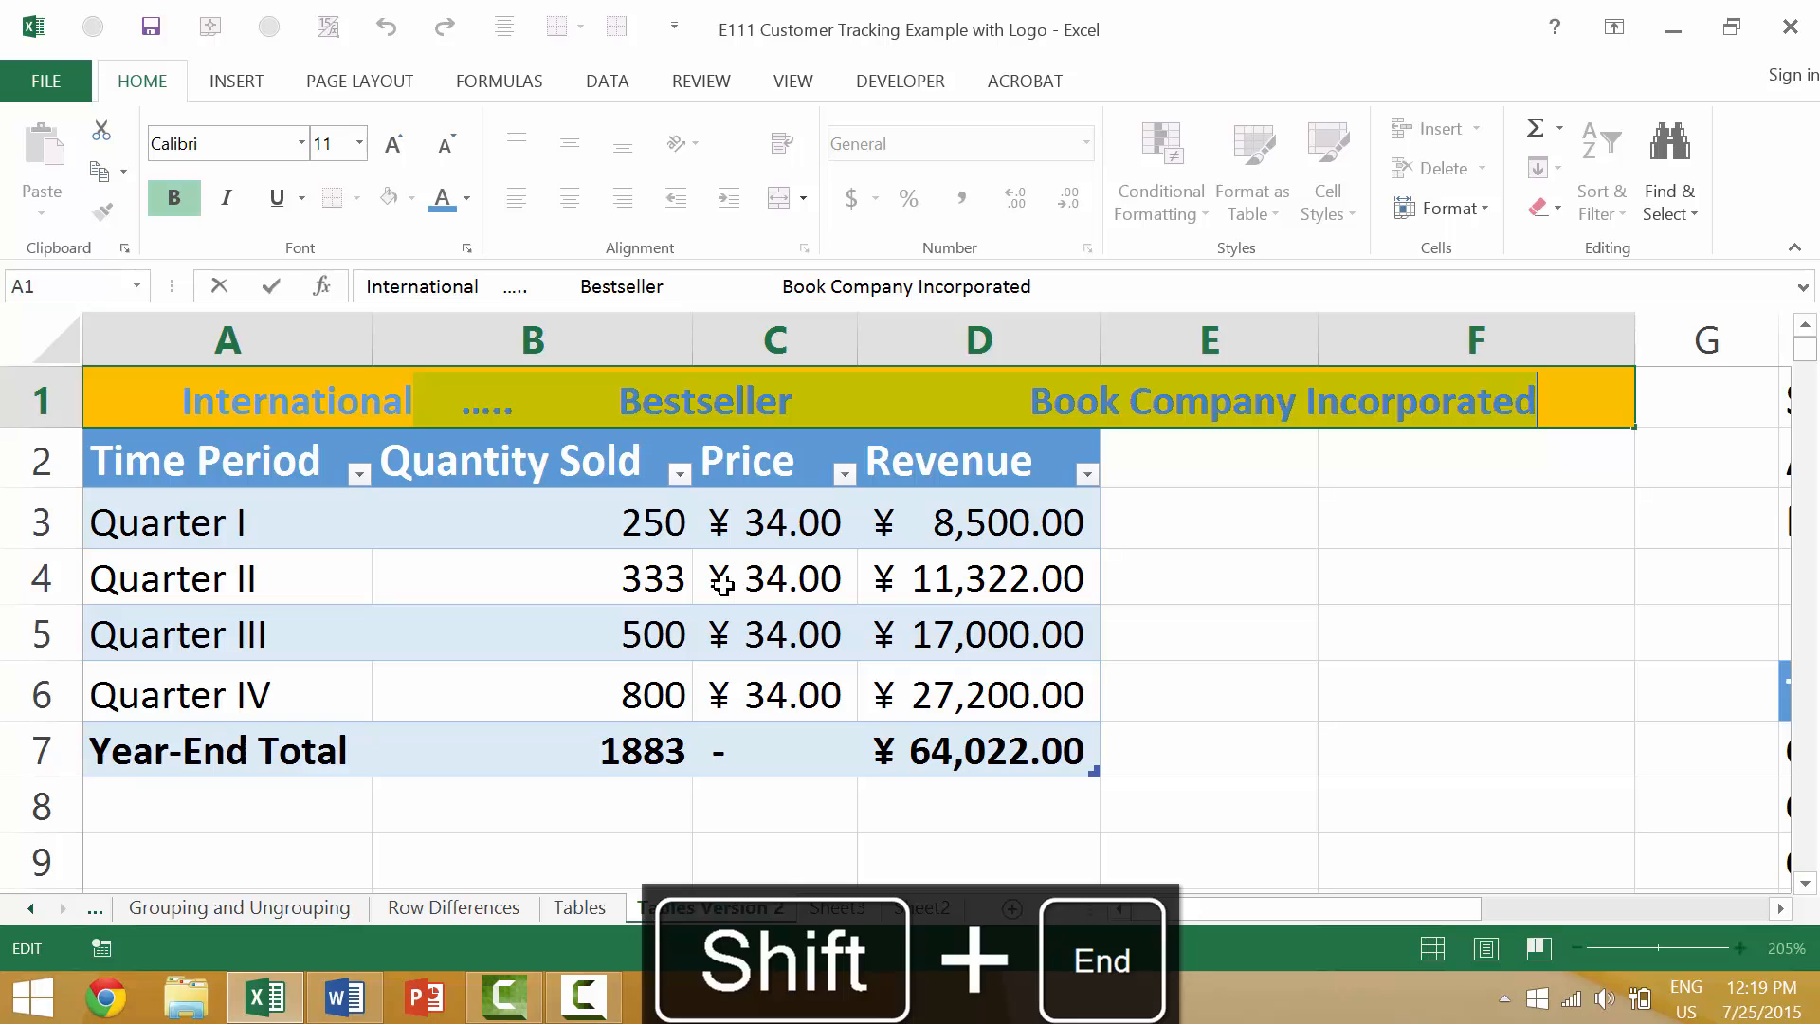
{"action": "key", "text": "ctrl+shift+Left"}
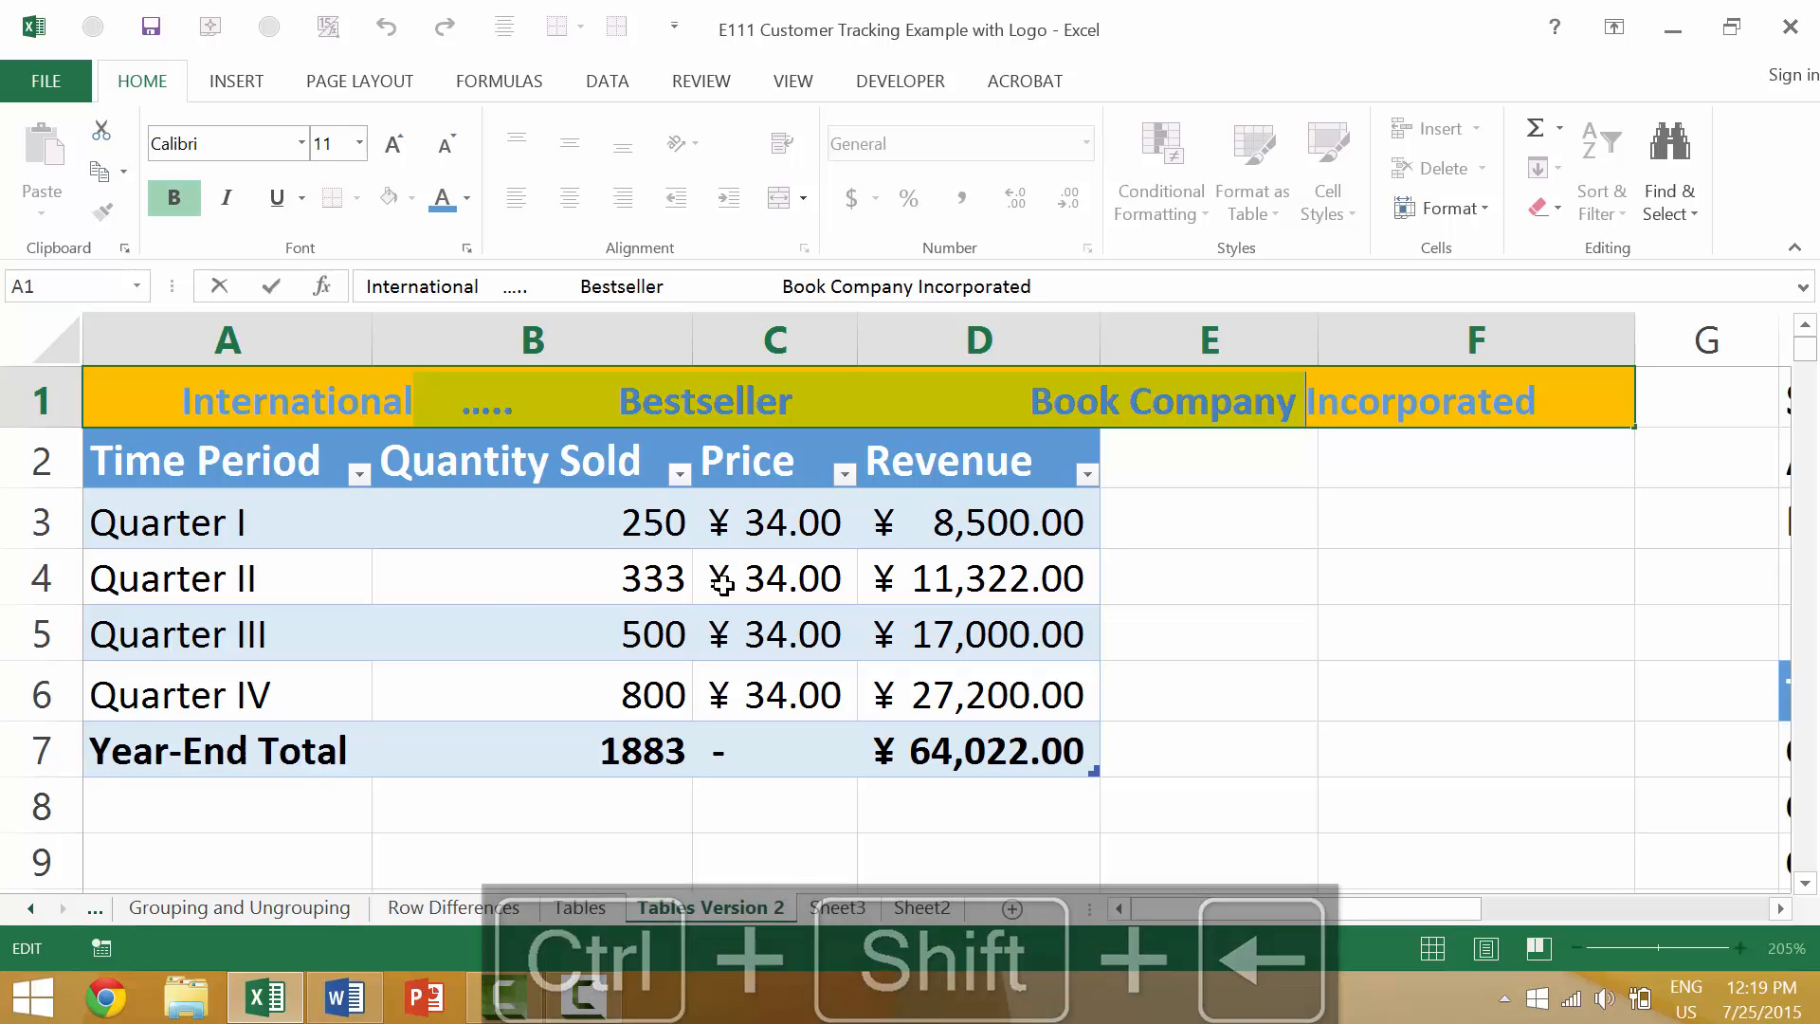
{"action": "left_click", "coordinate": [467, 197]}
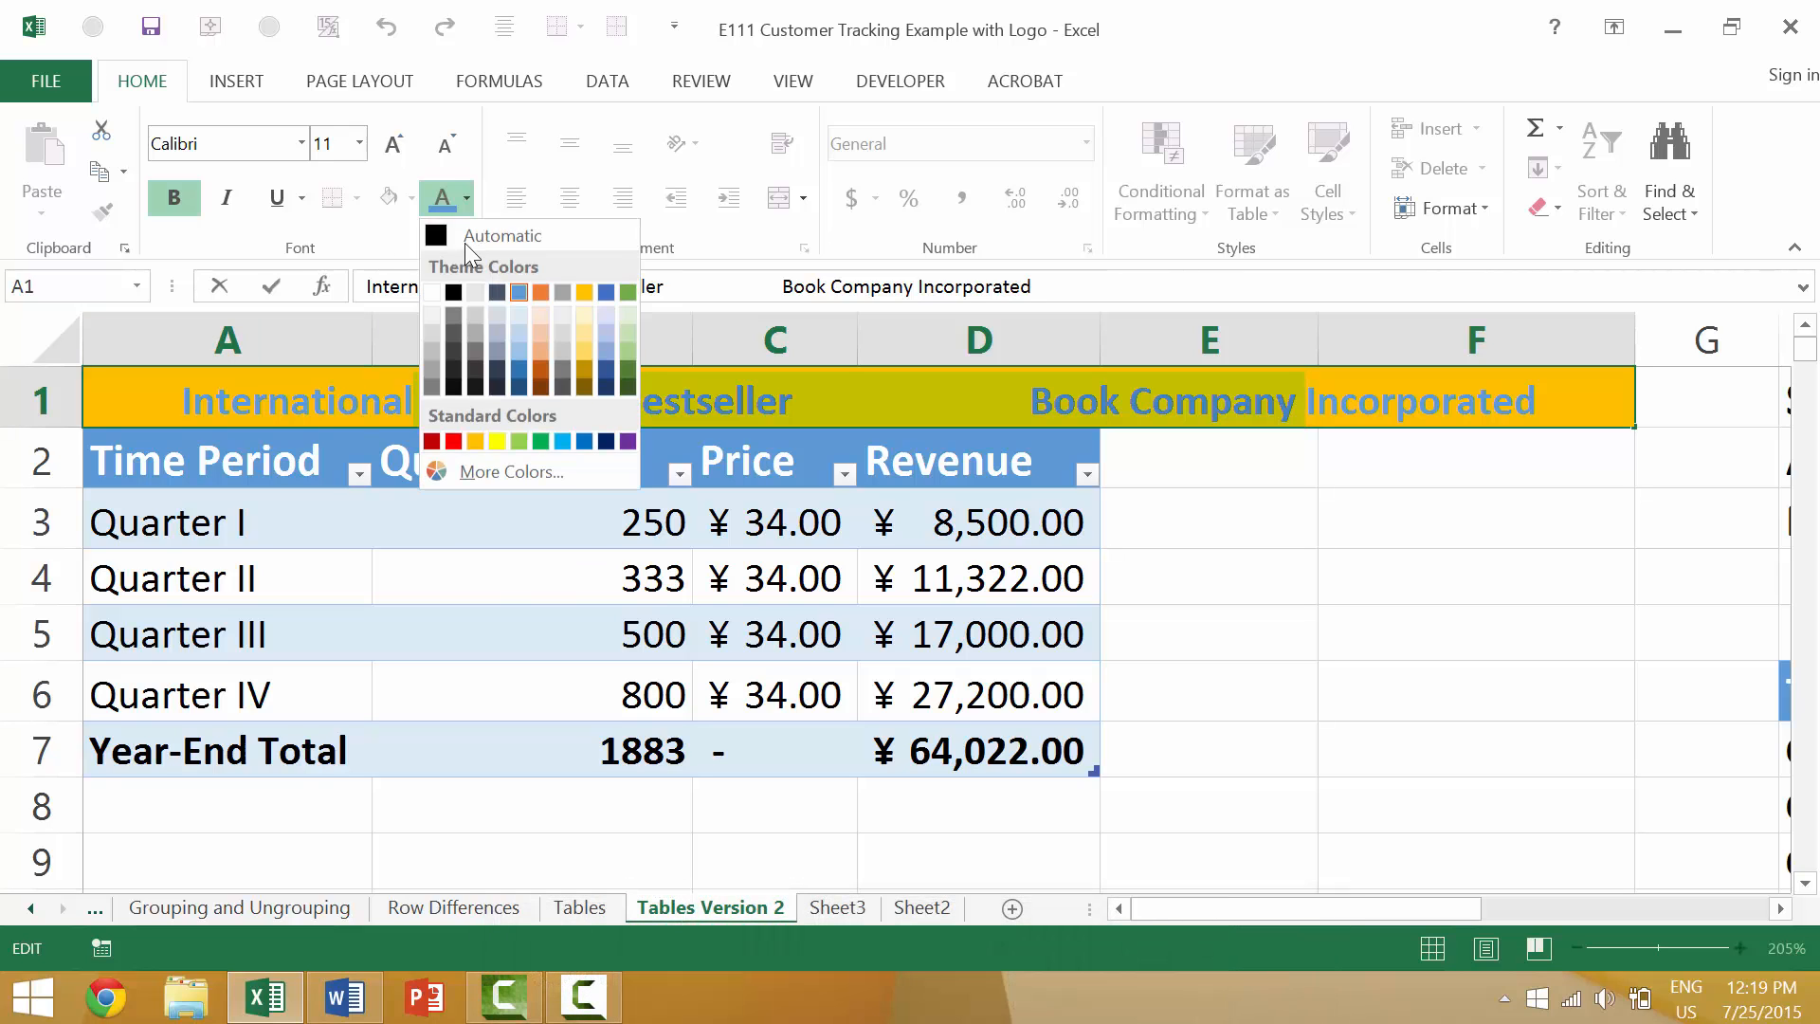
{"action": "left_click", "coordinate": [454, 441]}
{"action": "left_click", "coordinate": [1269, 585]}
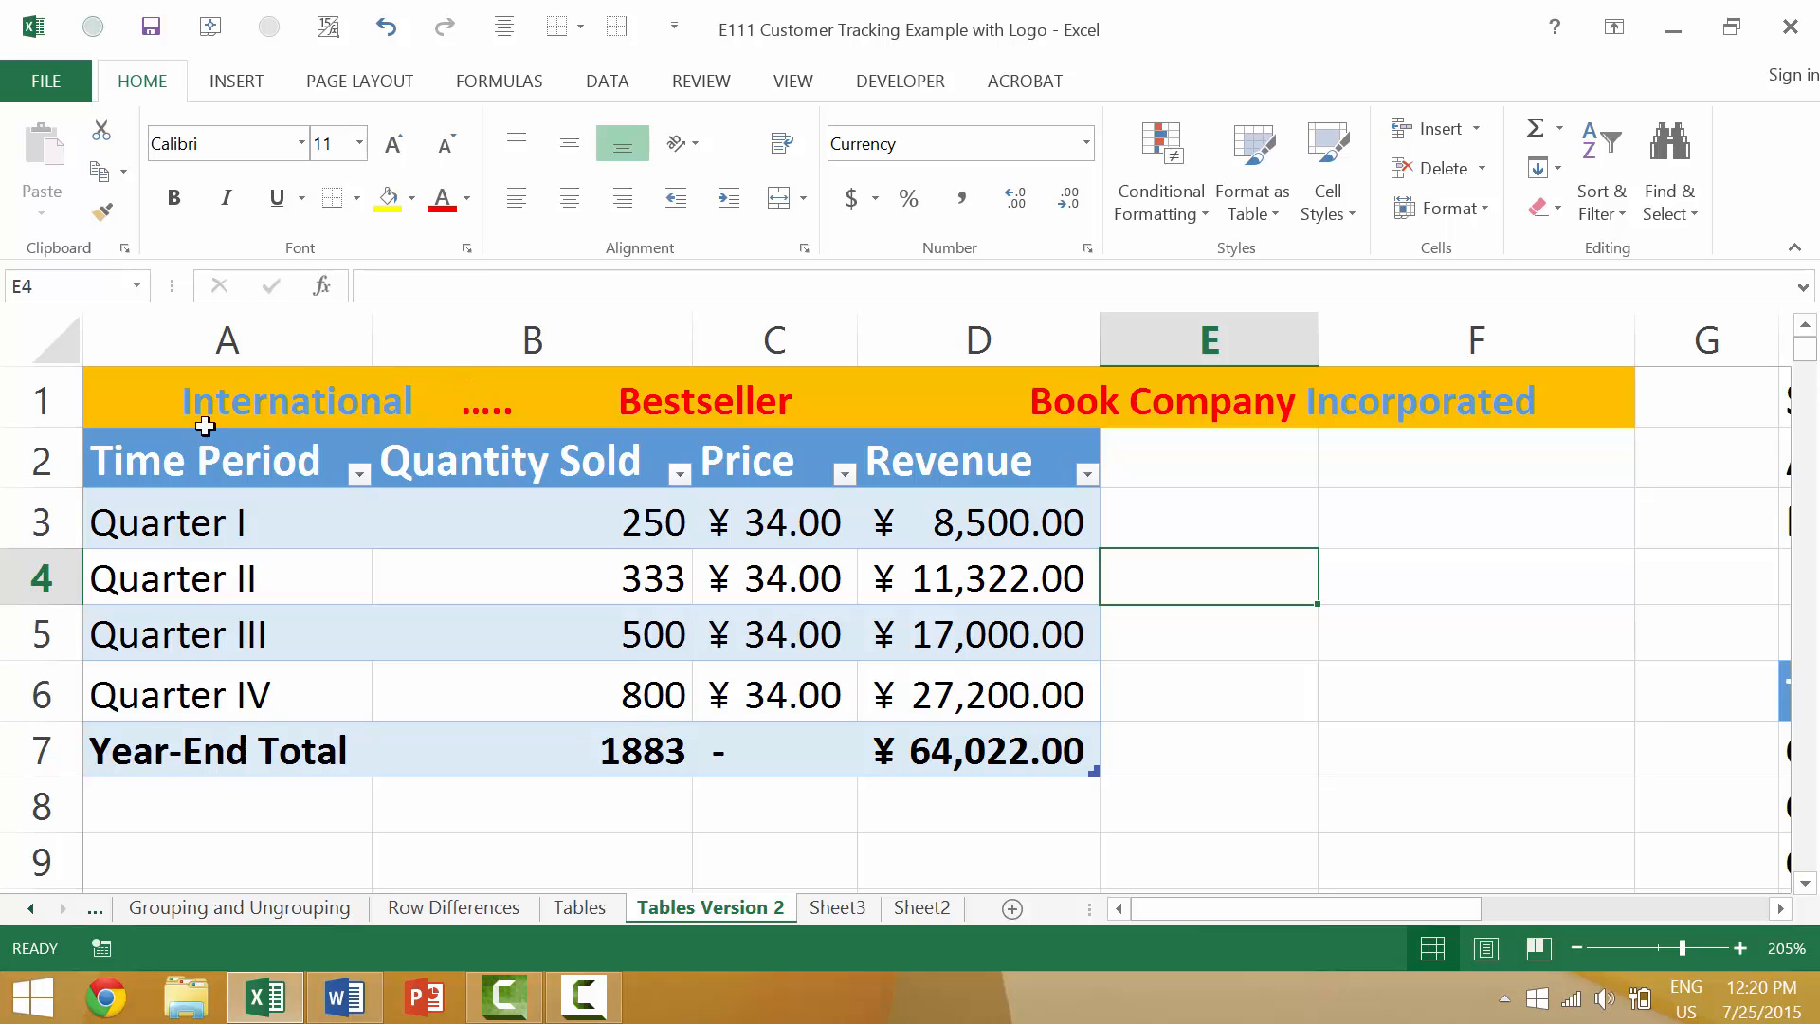
{"action": "left_click", "coordinate": [182, 405]}
{"action": "double_click", "coordinate": [154, 403]}
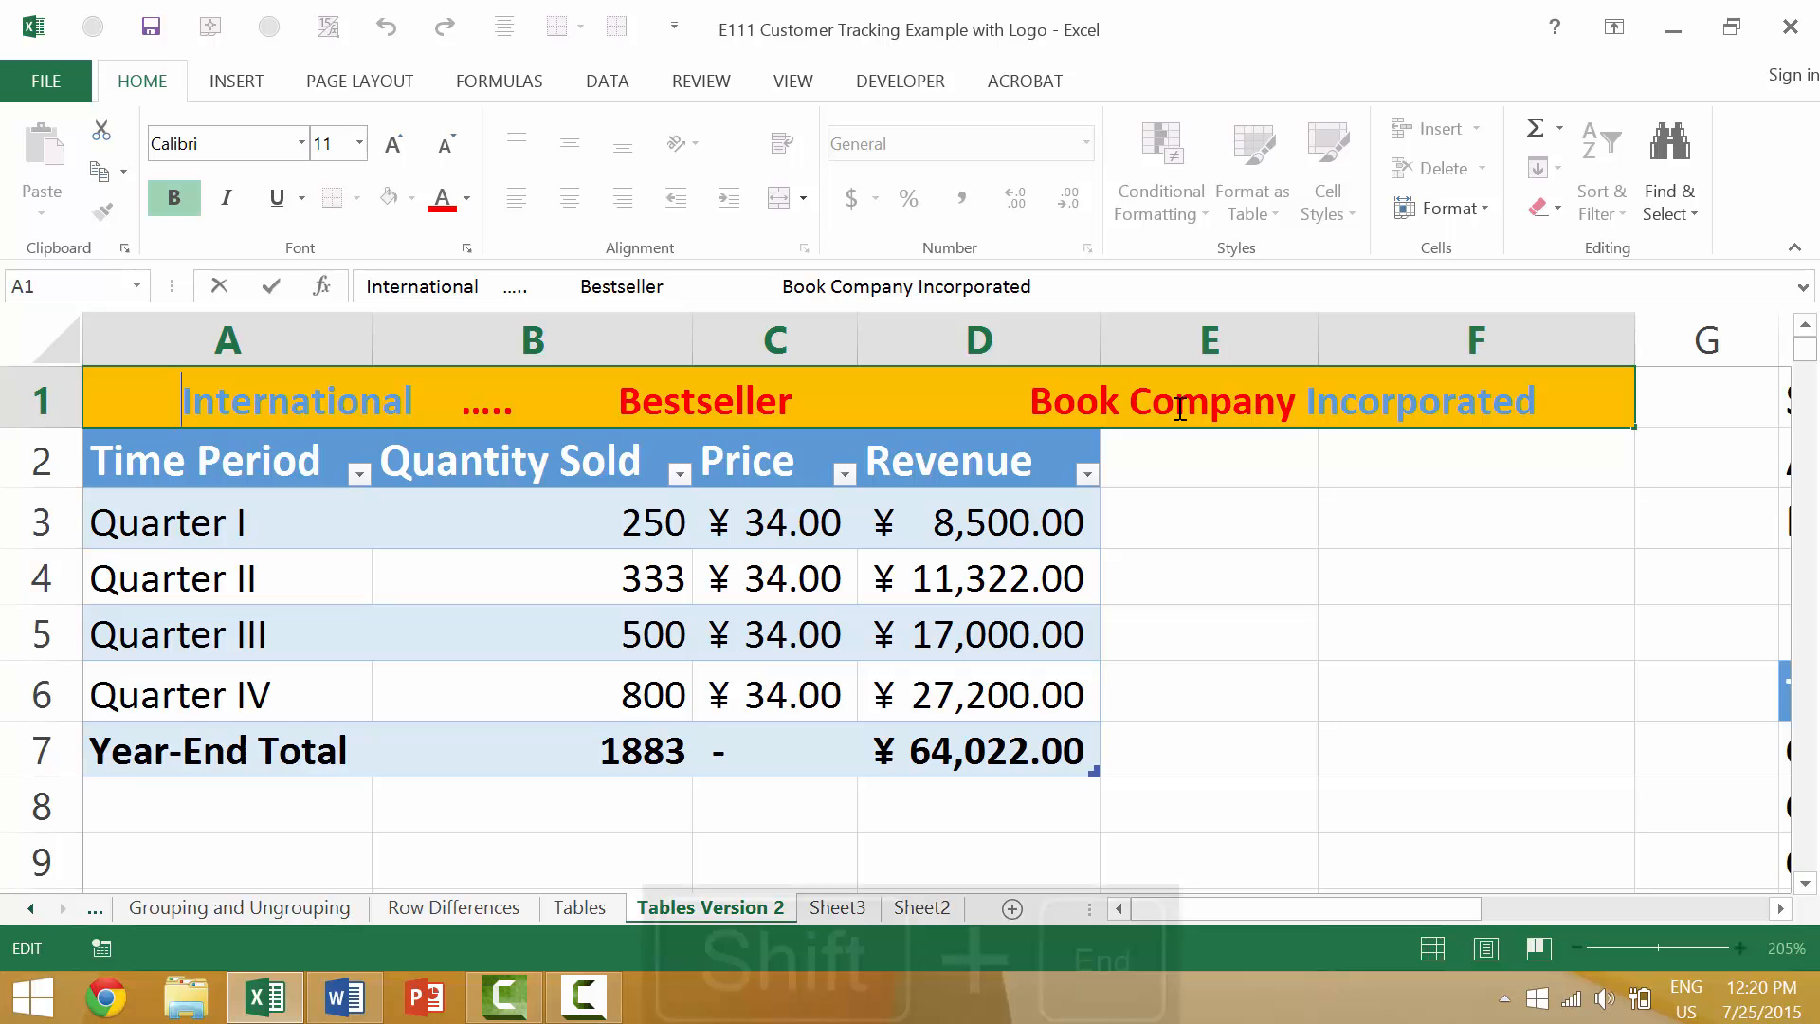
{"action": "key", "text": "shift+End"}
{"action": "key", "text": "Left"}
{"action": "key", "text": "Left"}
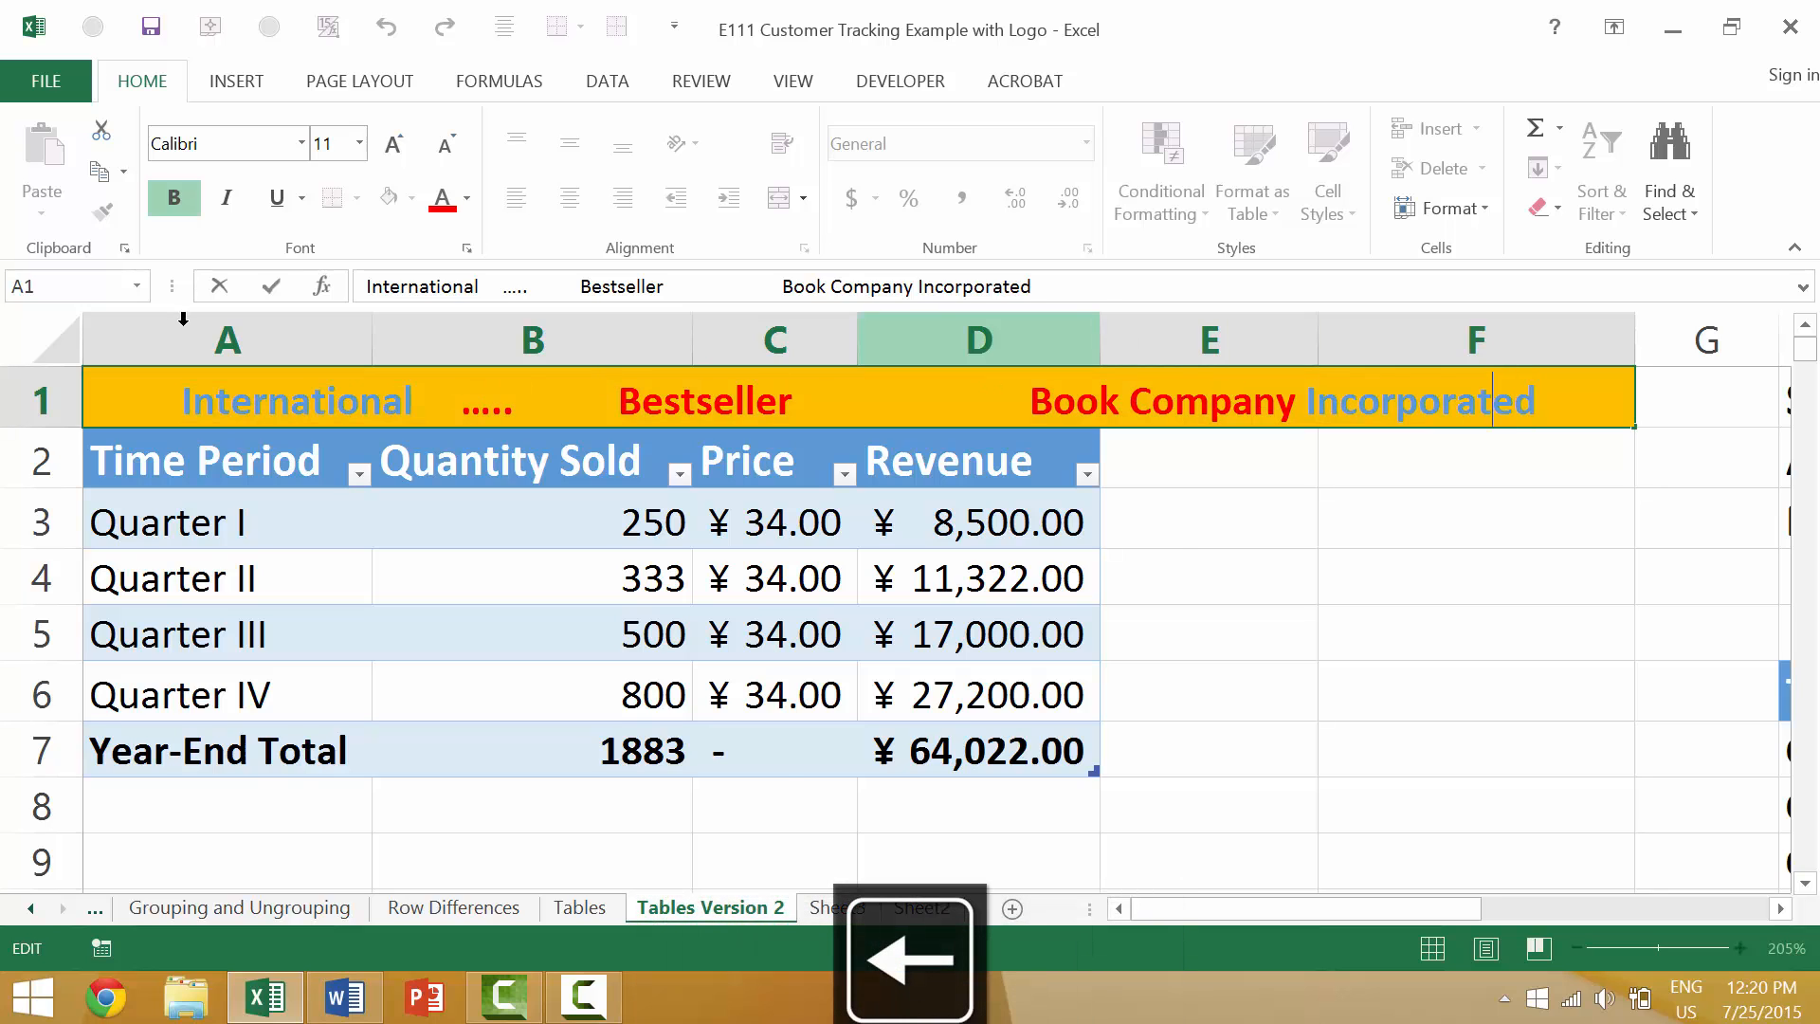
Change the A1 title text from "International" through "Book Company" to a gray theme font color, leaving out "Incorporated".
{"action": "left_click", "coordinate": [187, 408]}
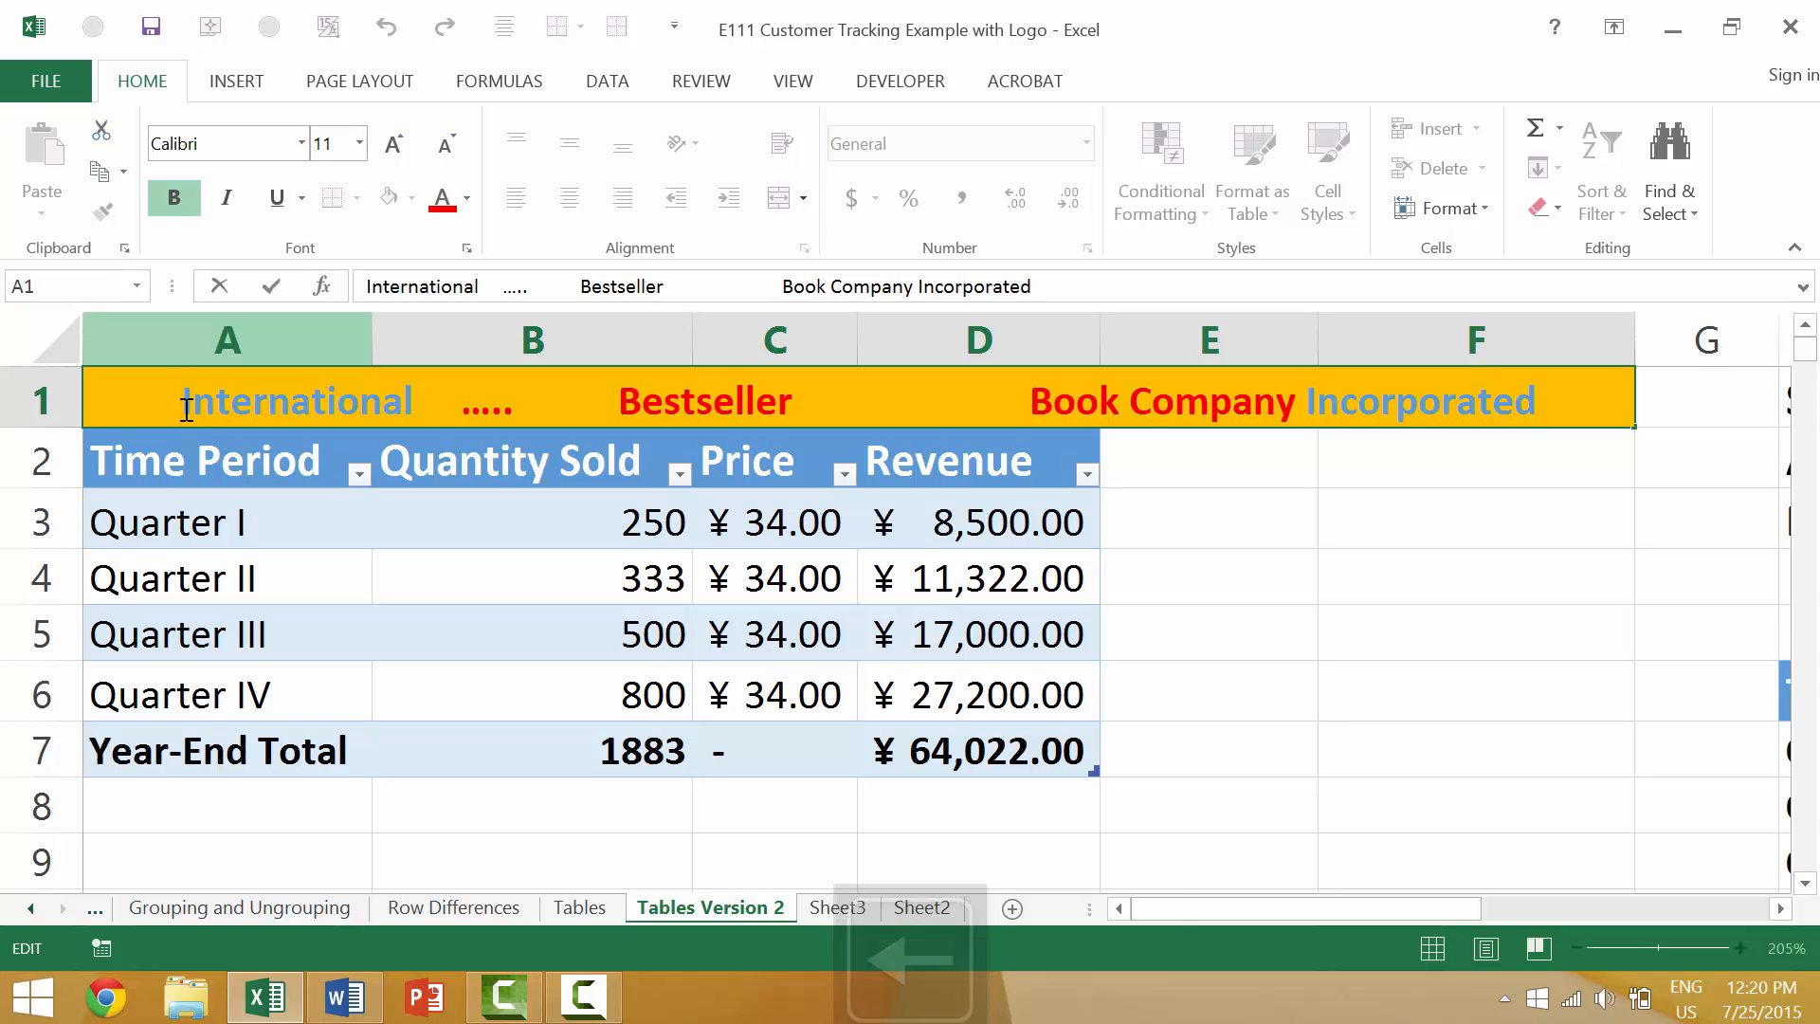
{"action": "key", "text": "shift+End"}
{"action": "key", "text": "ctrl+shift+Left"}
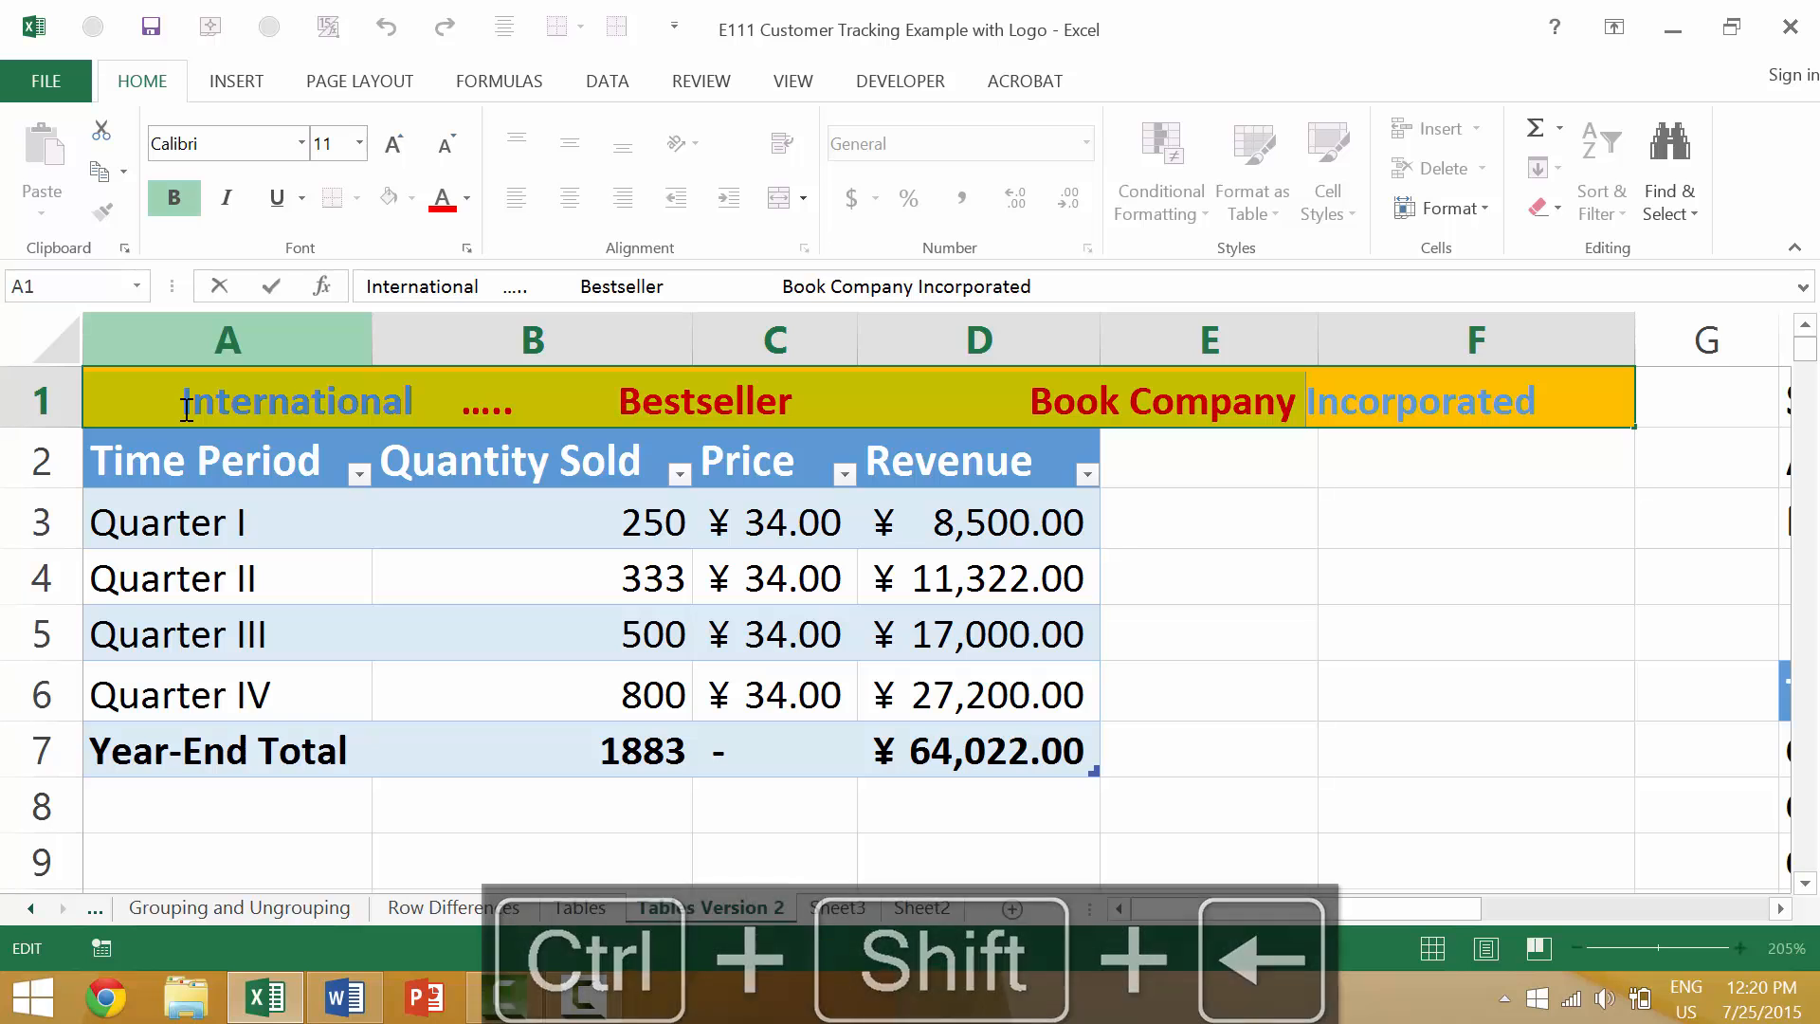
{"action": "key", "text": "shift+Left"}
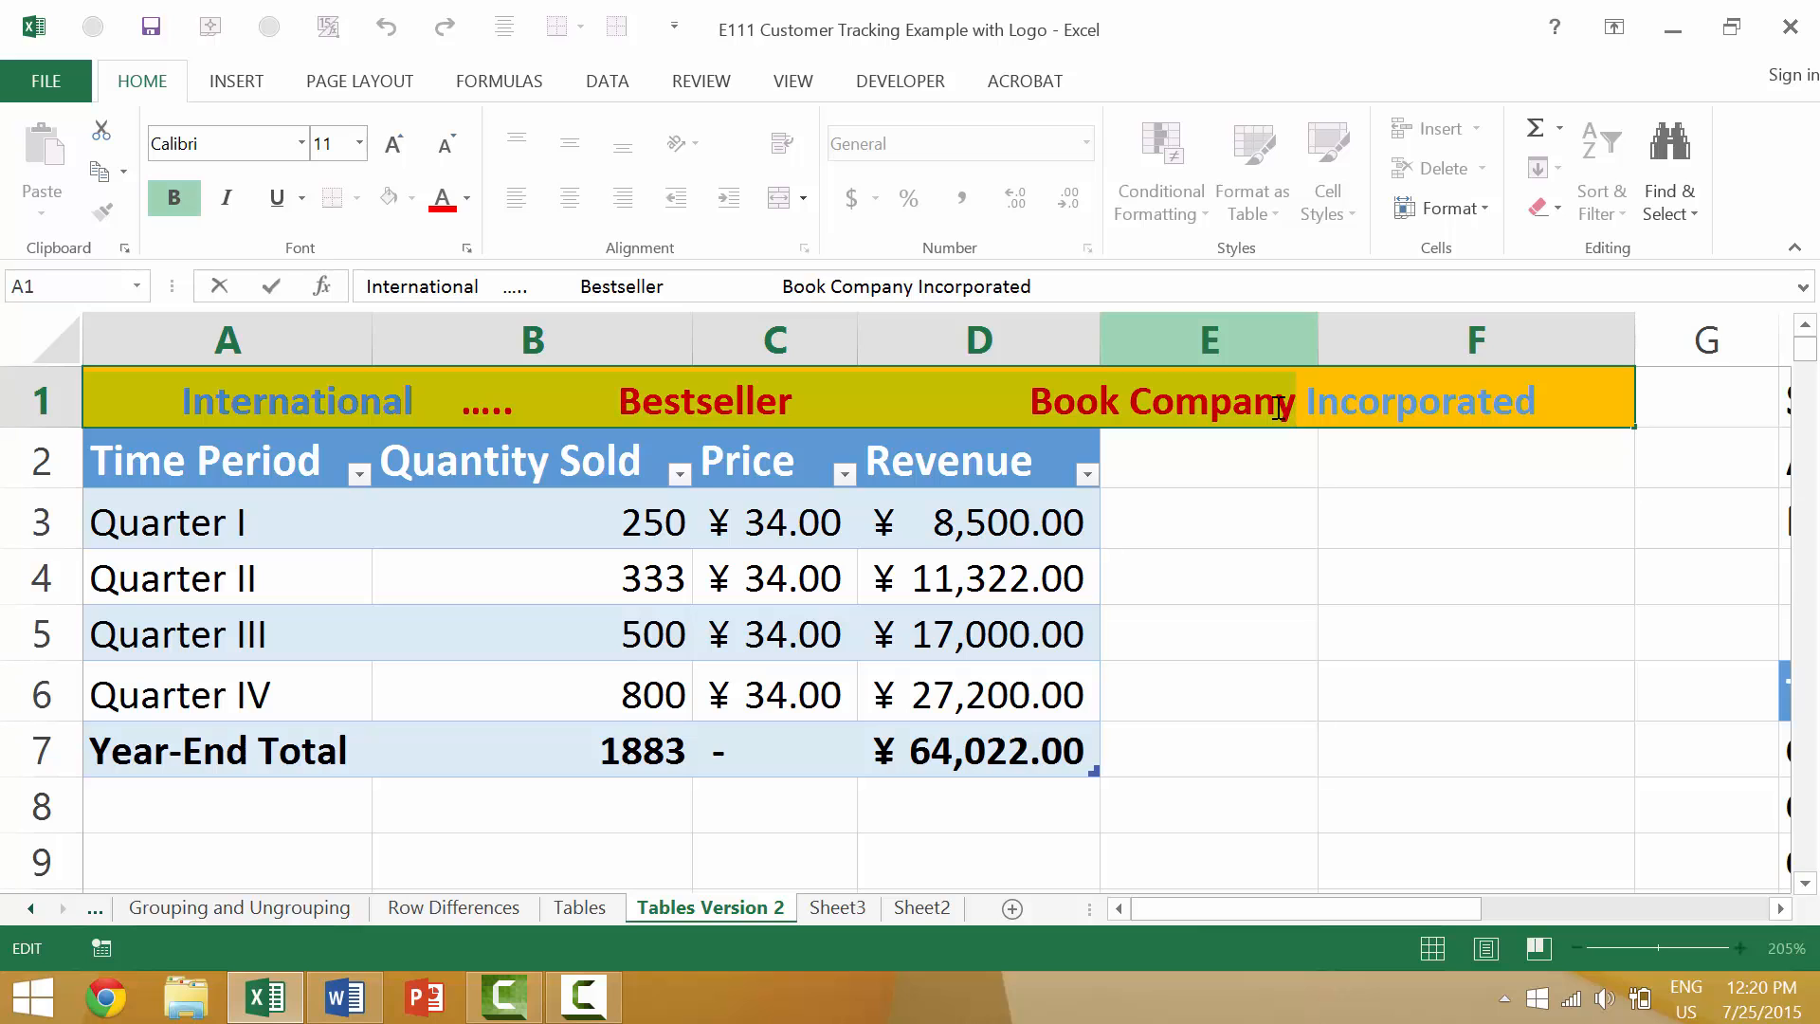
{"action": "left_click", "coordinate": [468, 199]}
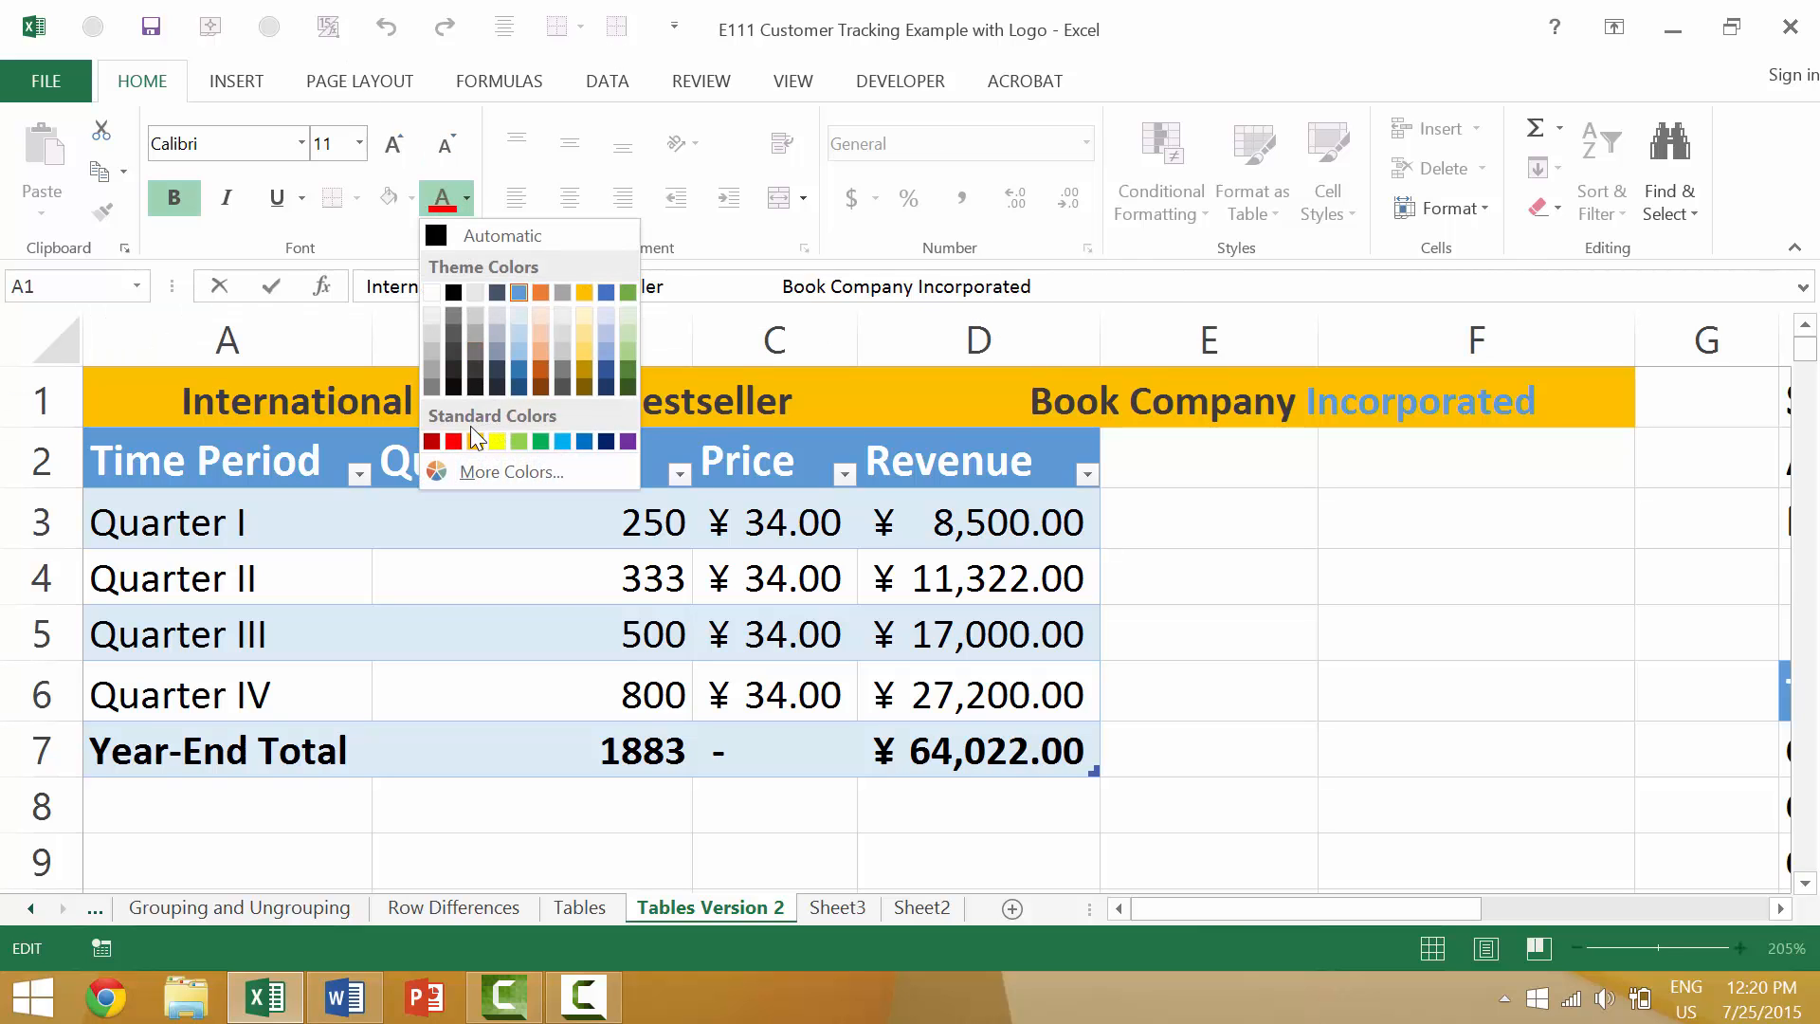
{"action": "left_click", "coordinate": [479, 333]}
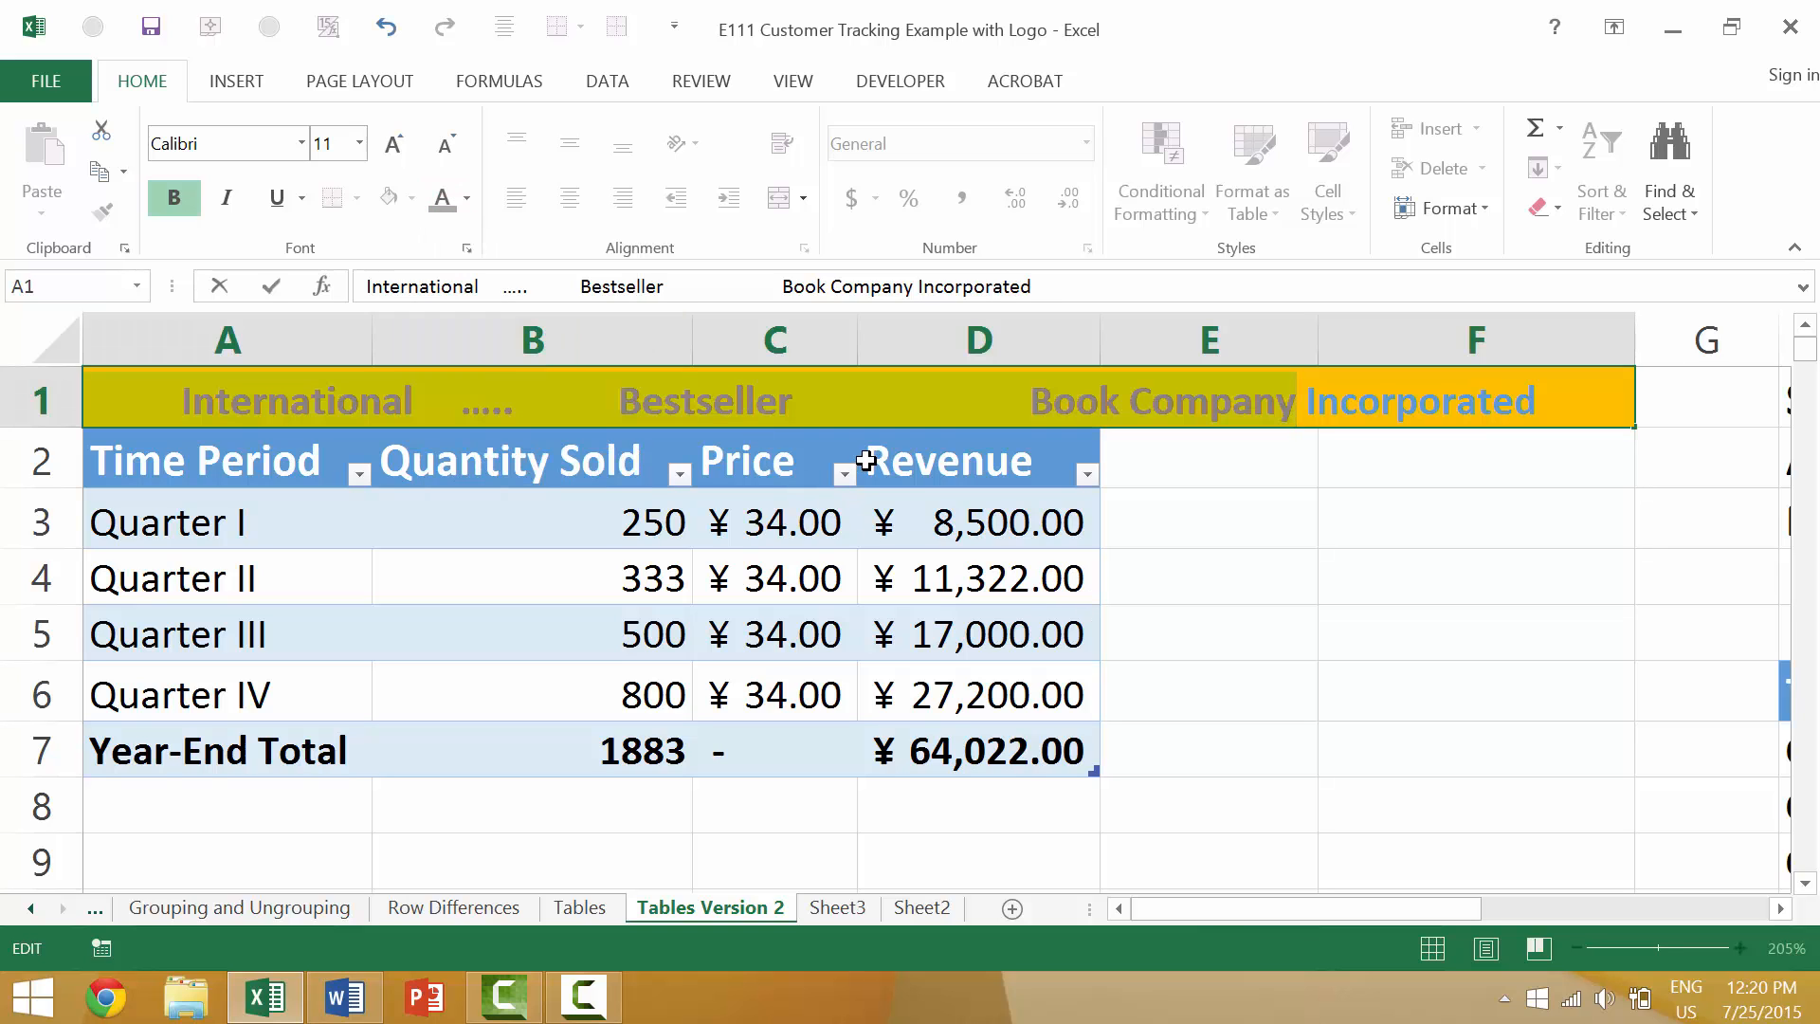
{"action": "left_click", "coordinate": [1240, 493]}
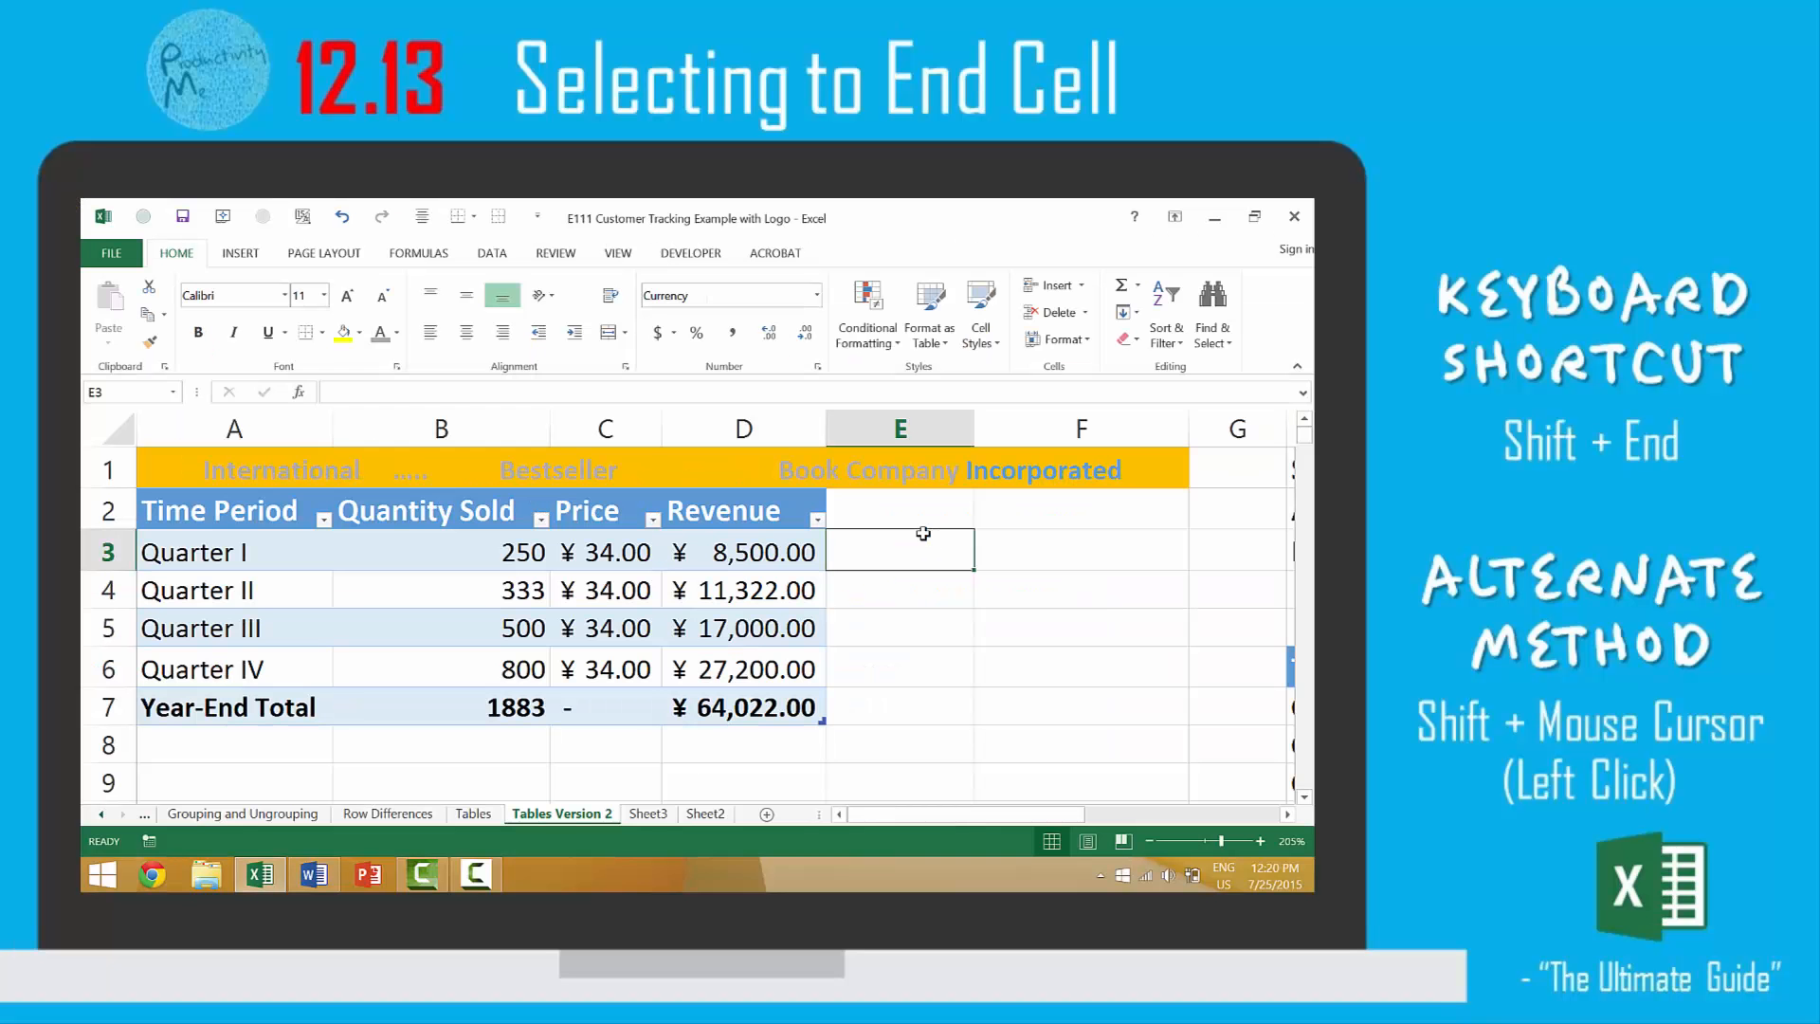
Open the A1 title for editing just before "Bestseller" and select the text from there to the end.
{"action": "double_click", "coordinate": [502, 473]}
{"action": "key", "text": "shift+End"}
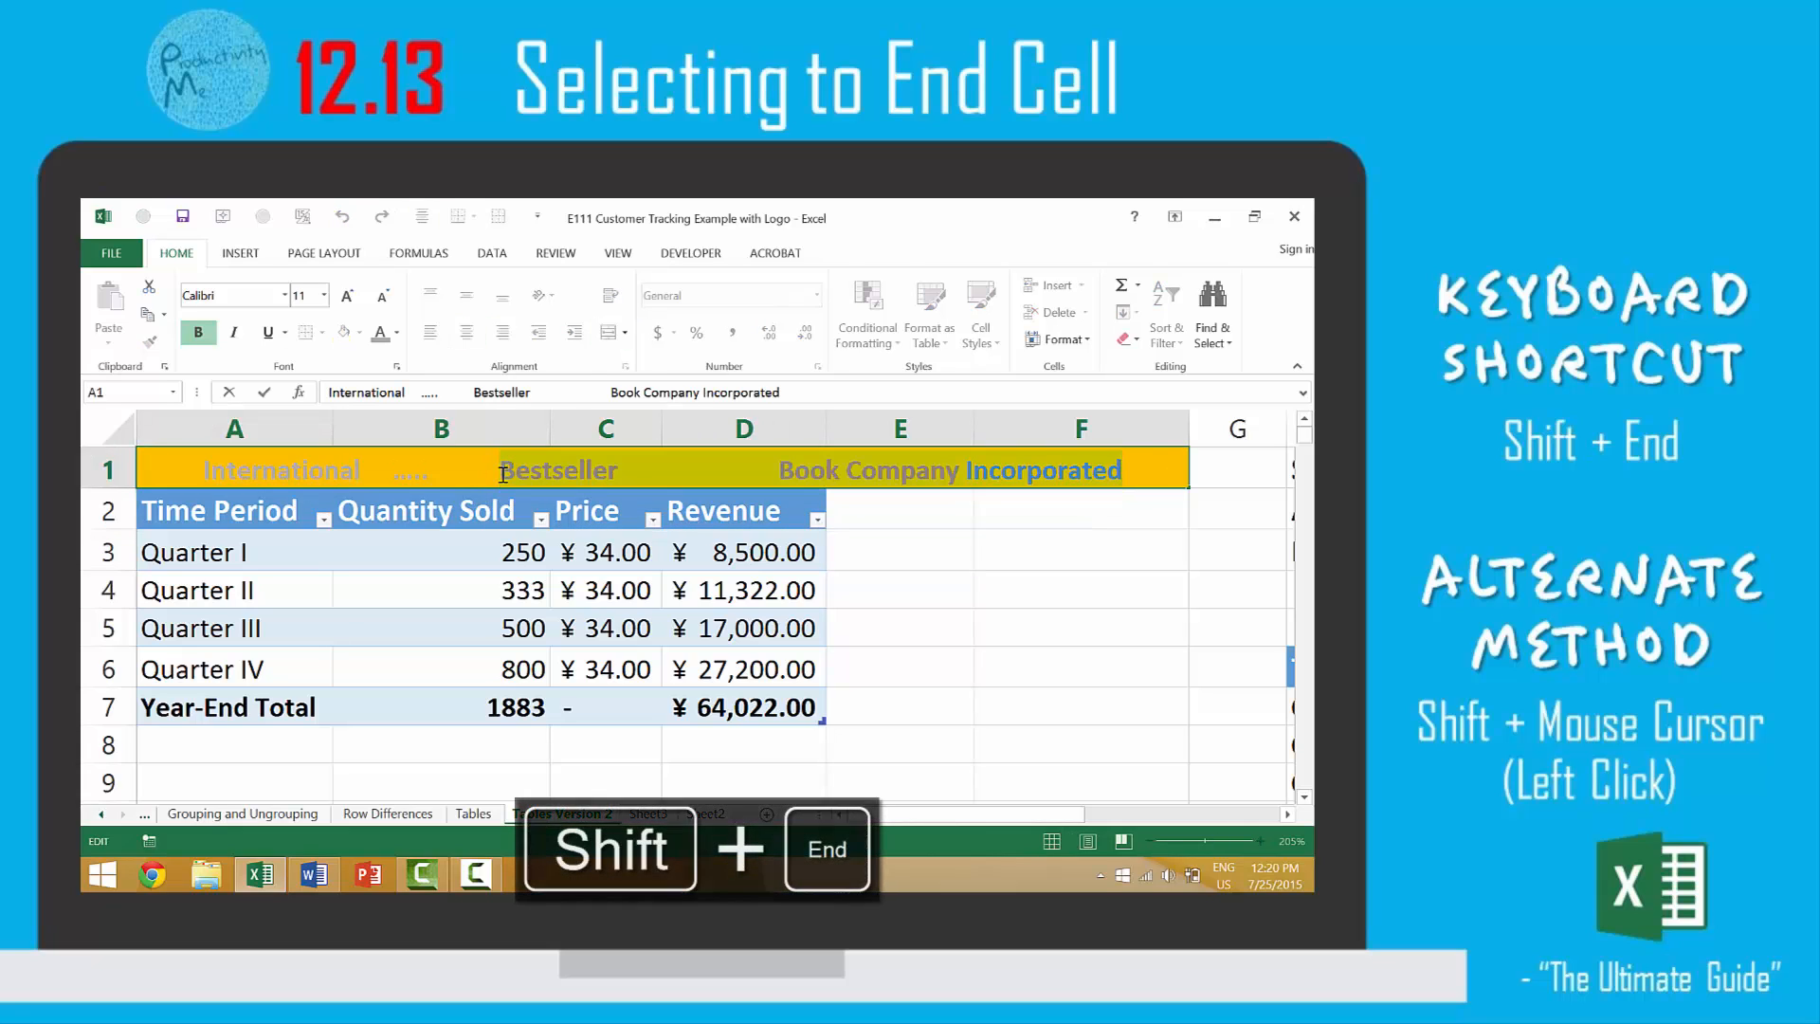